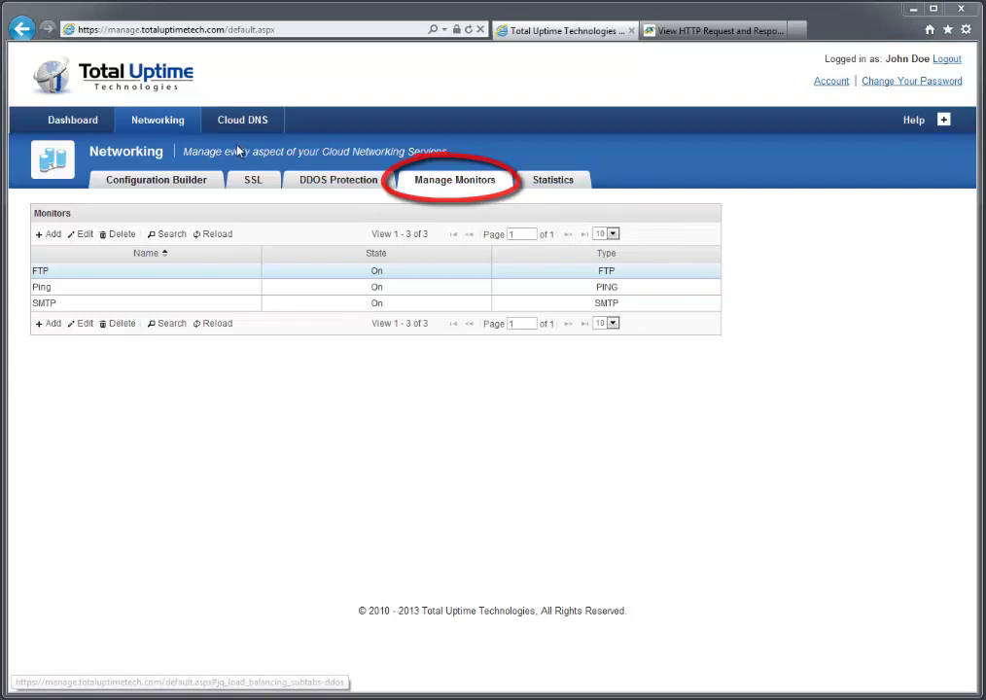
- Check the monitors list in the Cloud DNS section and return to the monitors list in the Networking section
{"action": "left_click", "coordinate": [231, 120]}
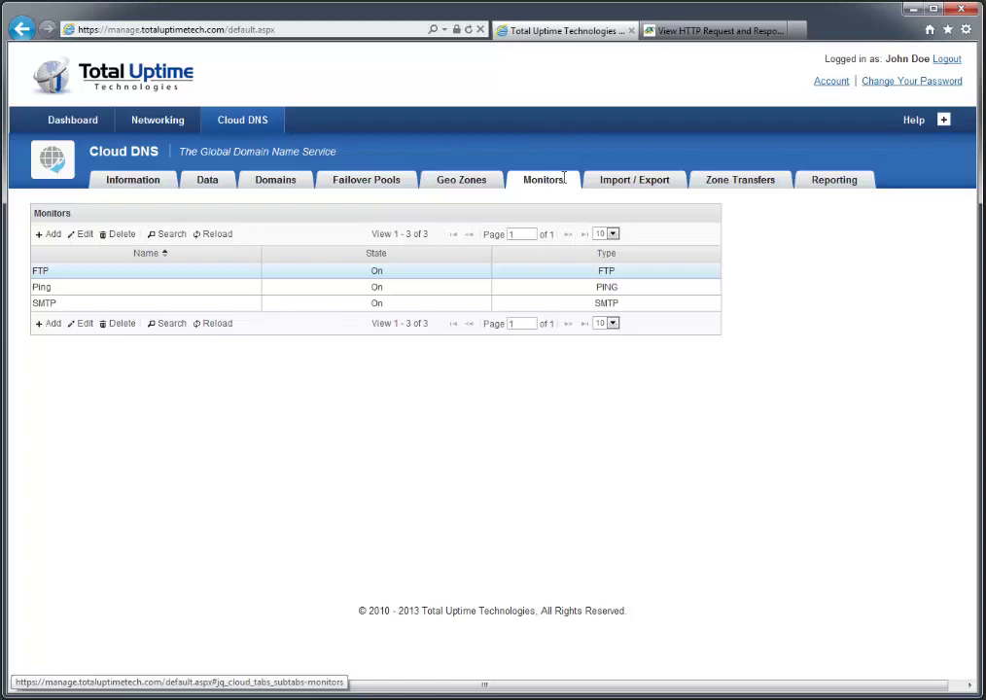
{"action": "left_click", "coordinate": [154, 125]}
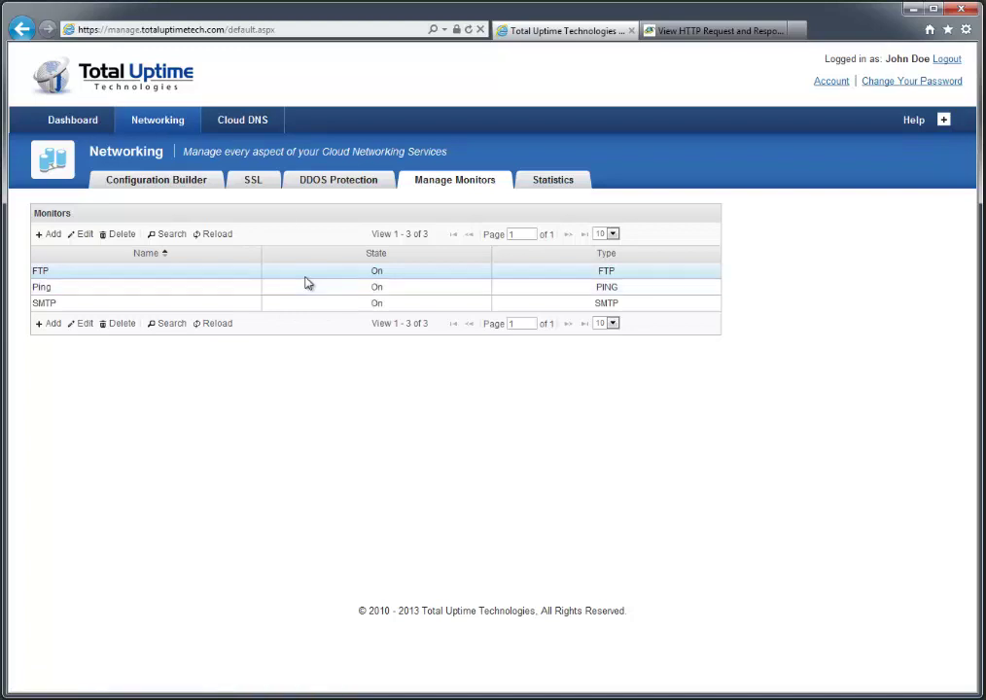
- Review the FTP monitor's standard and special parameters and the Ping monitor's standard parameters
{"action": "left_click", "coordinate": [223, 275]}
{"action": "left_click", "coordinate": [85, 237]}
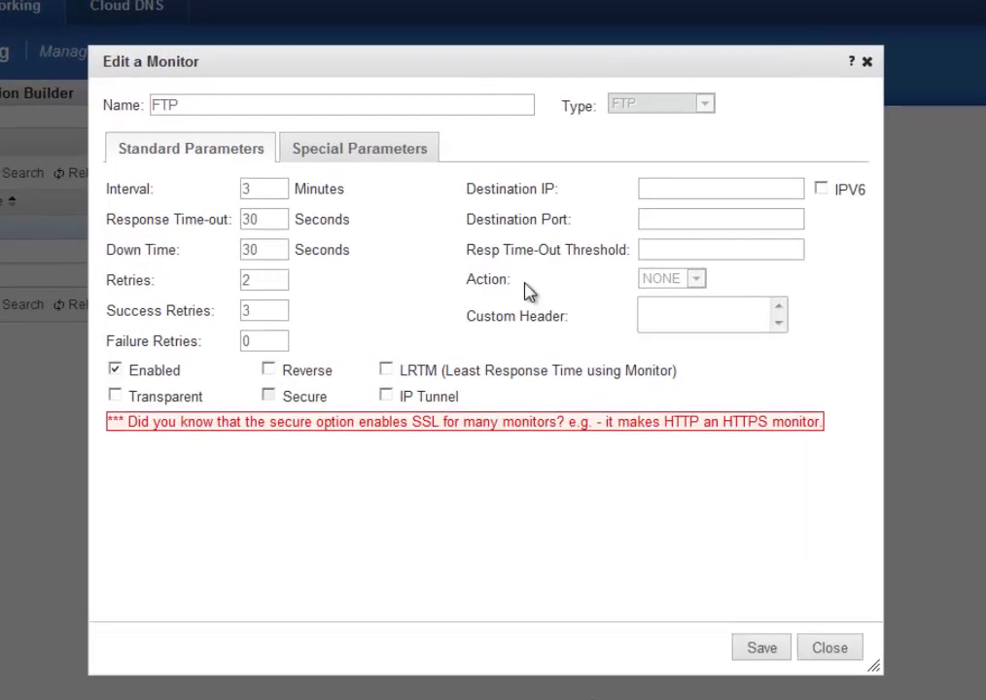
{"action": "left_click", "coordinate": [348, 155]}
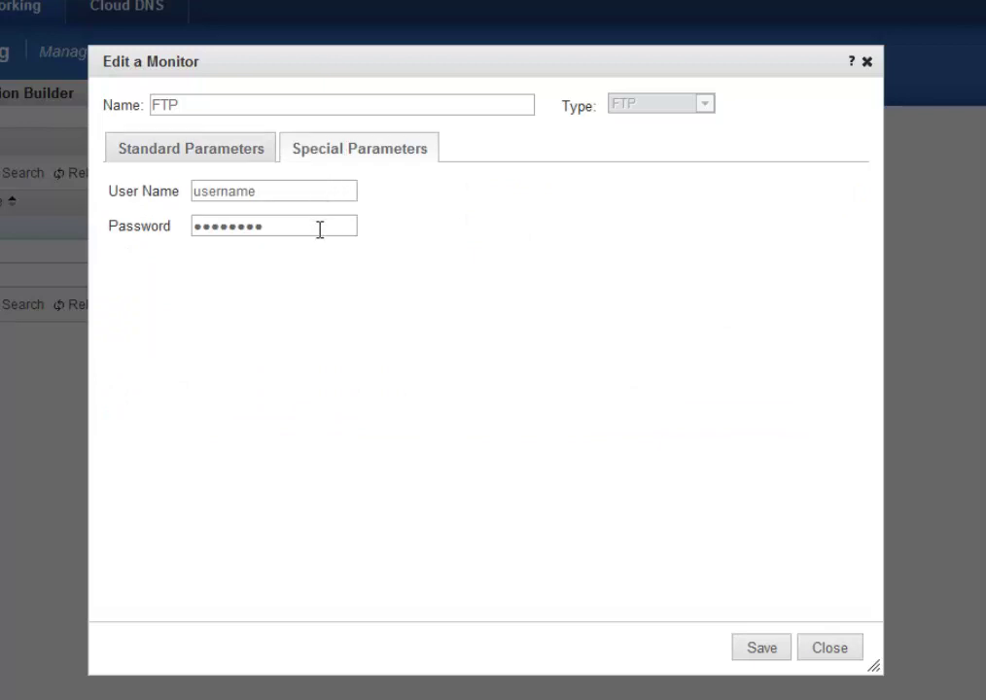
{"action": "left_click", "coordinate": [222, 156]}
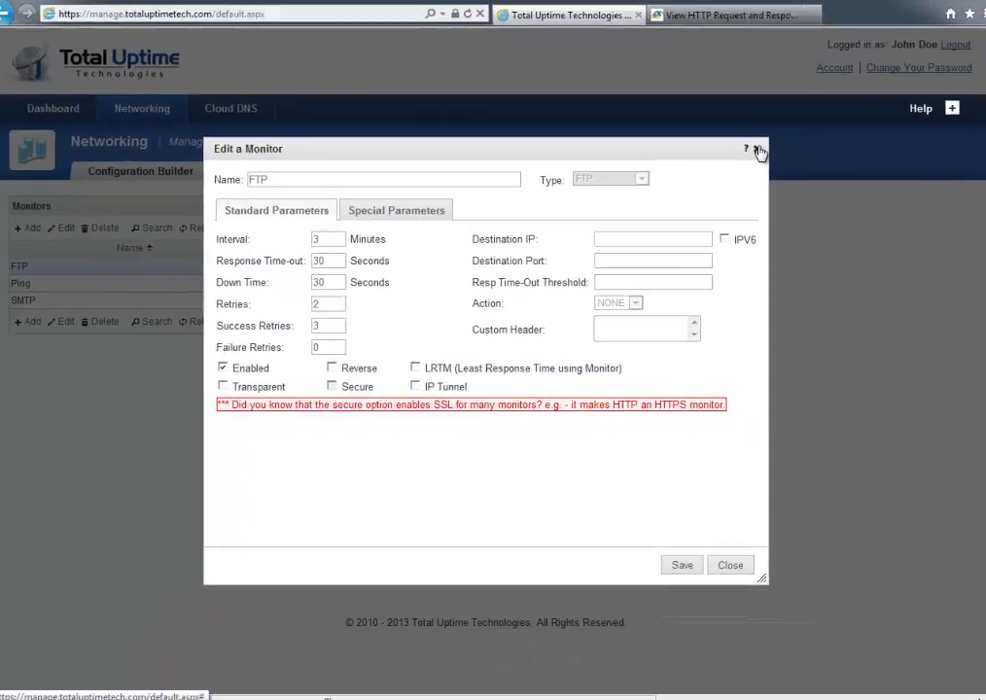
{"action": "left_click", "coordinate": [866, 63]}
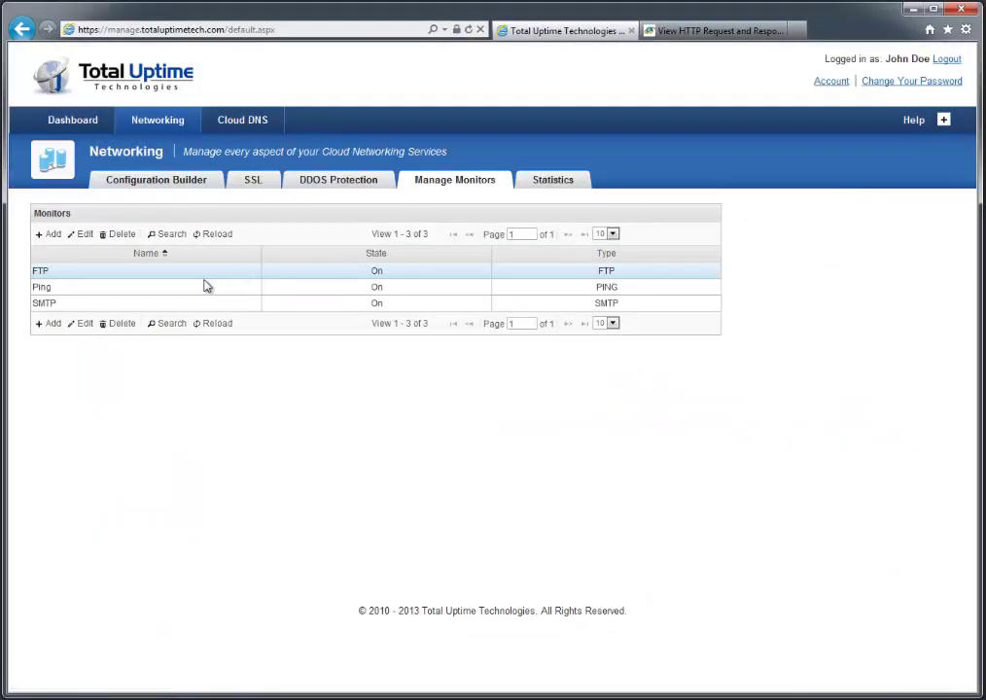
{"action": "double_click", "coordinate": [197, 291]}
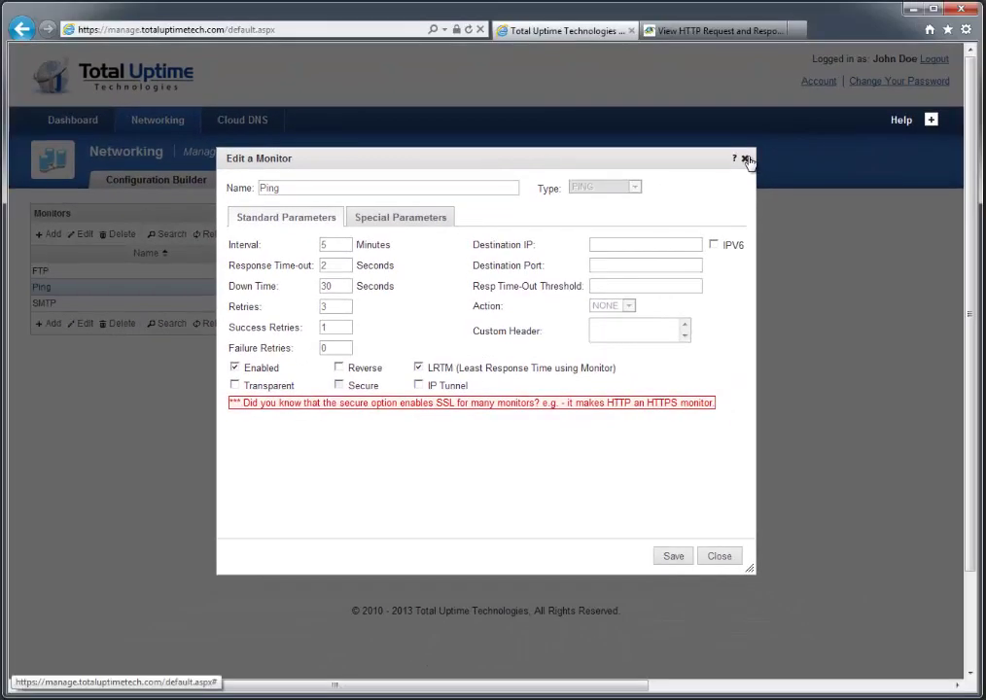
{"action": "left_click", "coordinate": [745, 159]}
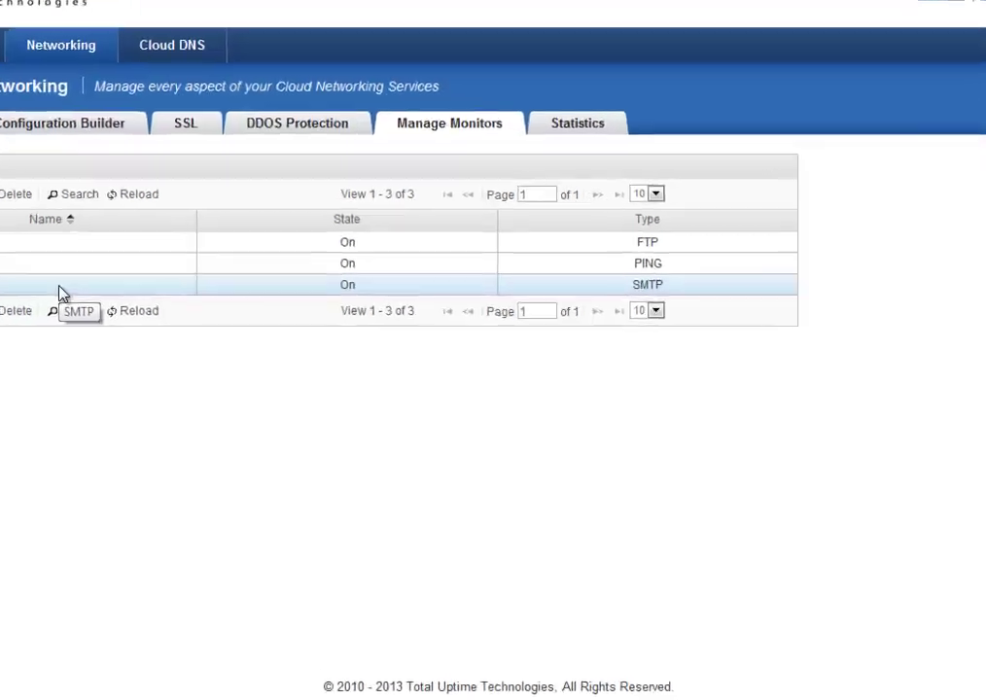
- Enter 25 as the SMTP monitor's destination port and close its settings without saving
{"action": "double_click", "coordinate": [141, 304]}
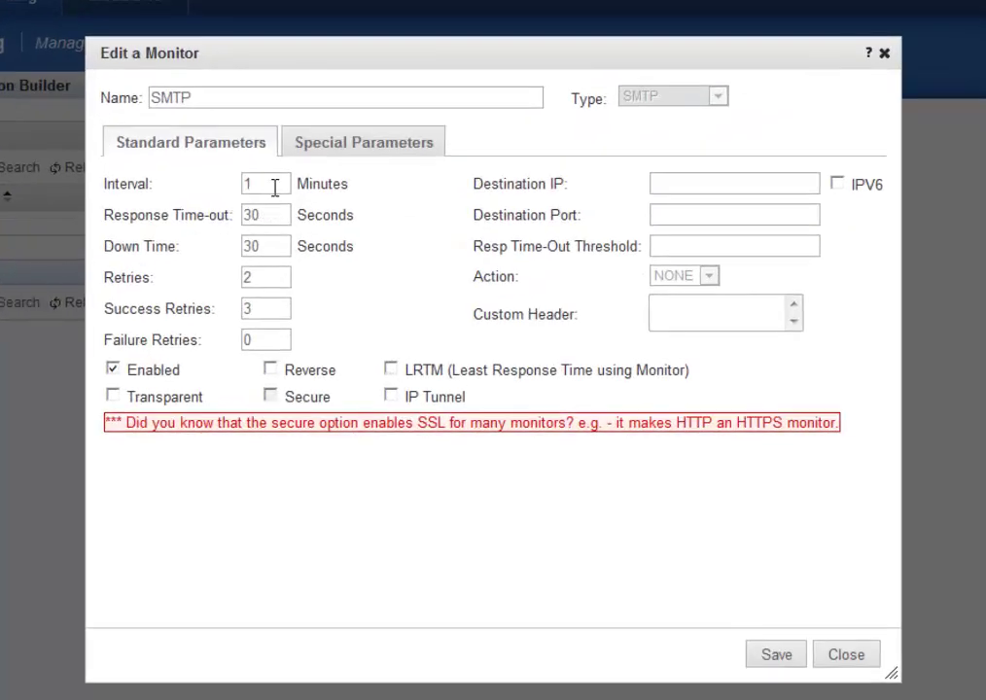
{"action": "left_click", "coordinate": [676, 214]}
{"action": "type", "text": "25"}
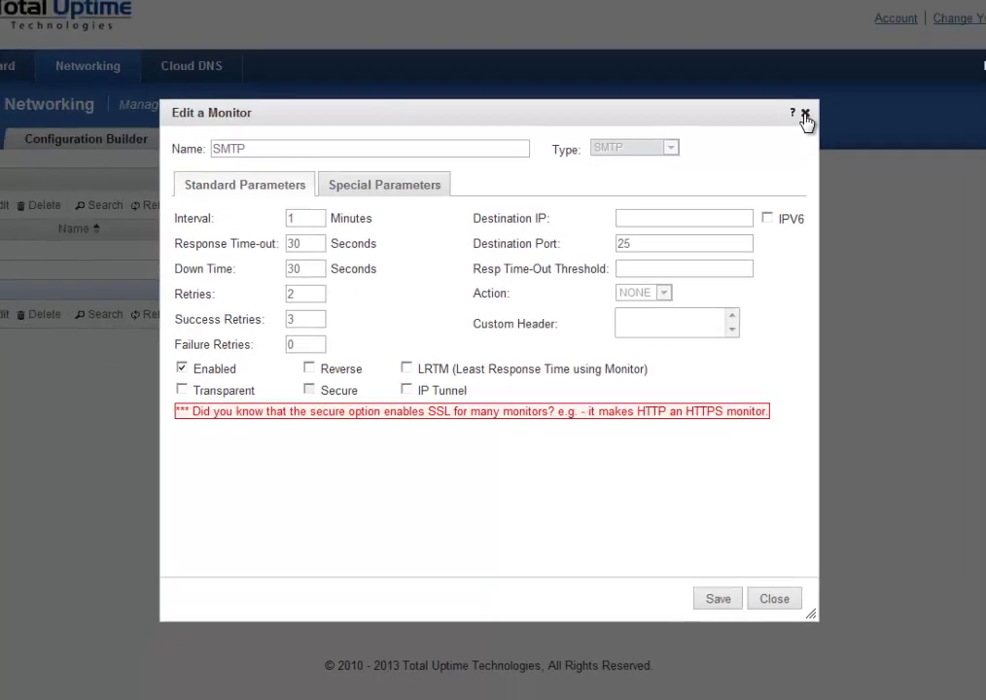
{"action": "left_click", "coordinate": [884, 53]}
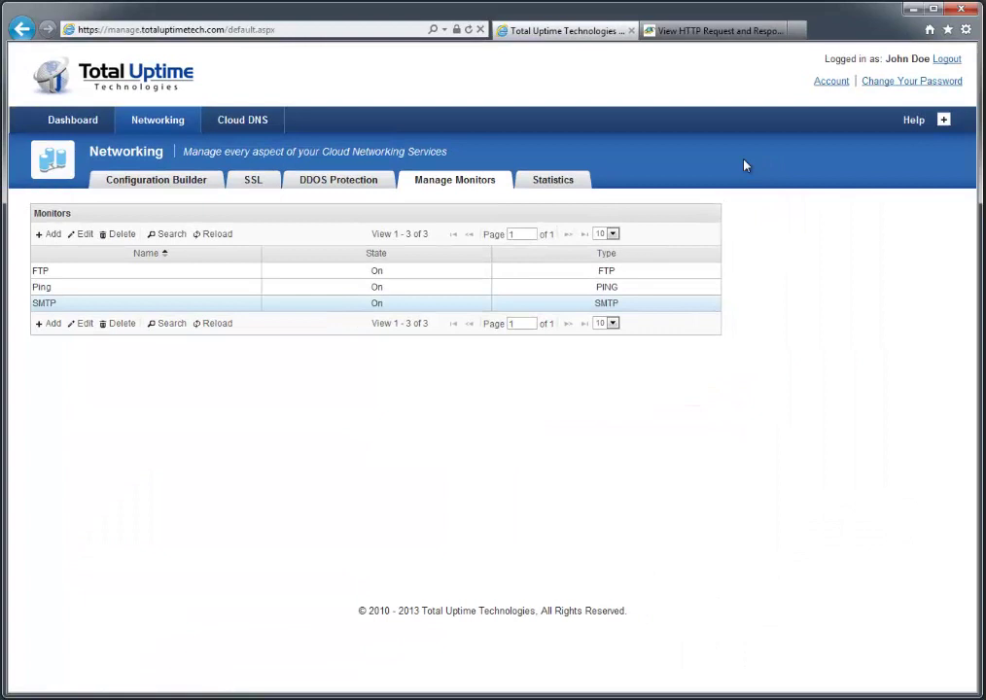
- Start a new advanced monitor of type HTTP and name it "HTTP test"
{"action": "left_click", "coordinate": [53, 236]}
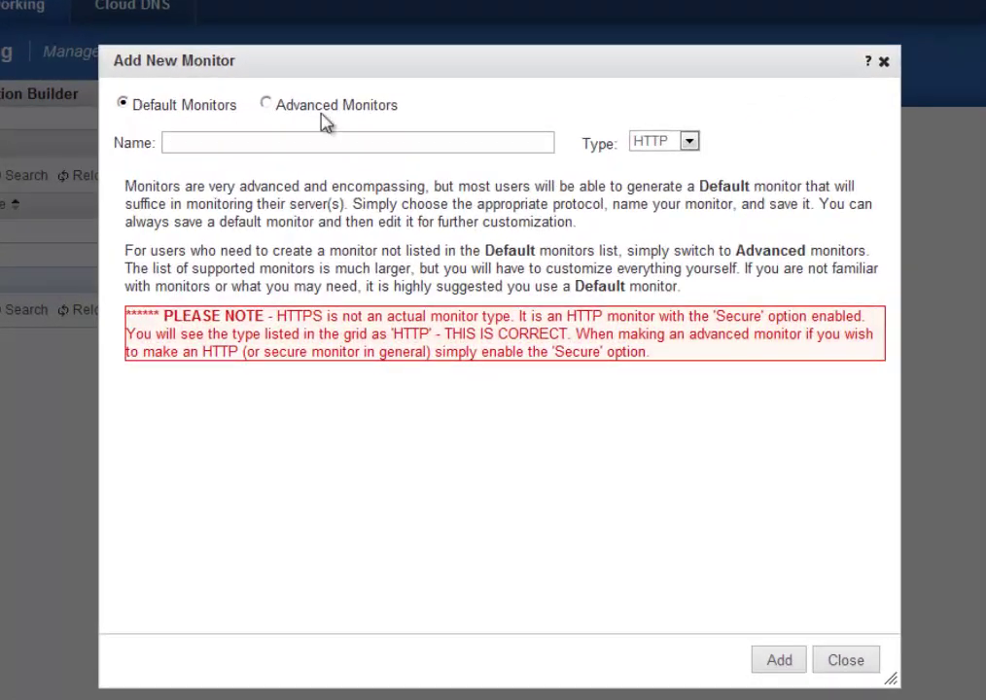
{"action": "left_click", "coordinate": [691, 146]}
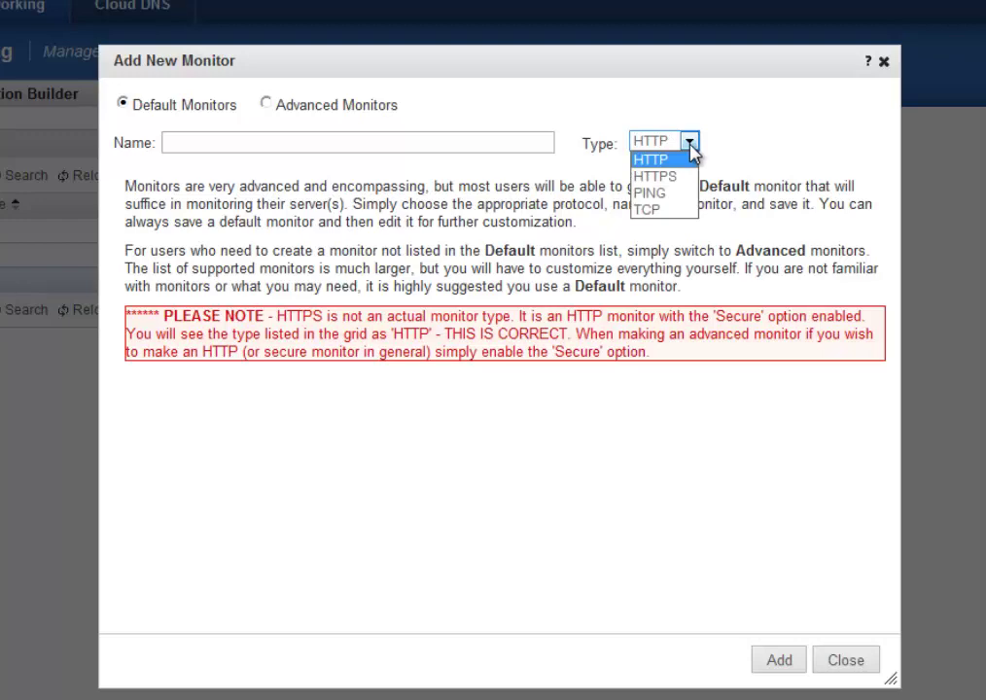
{"action": "left_click", "coordinate": [267, 105]}
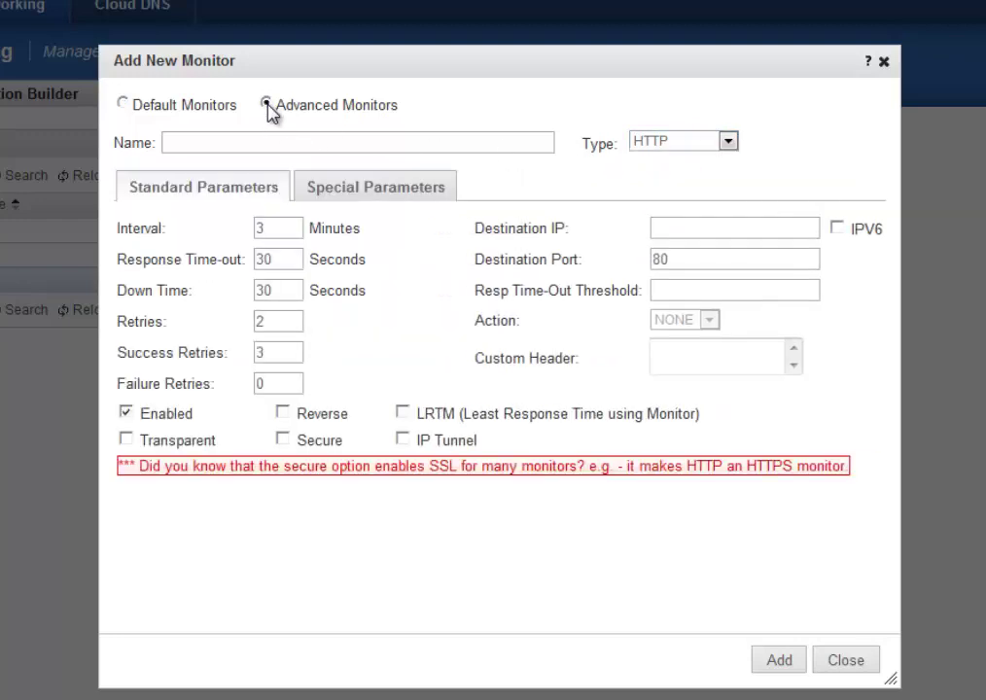
{"action": "left_click", "coordinate": [727, 143]}
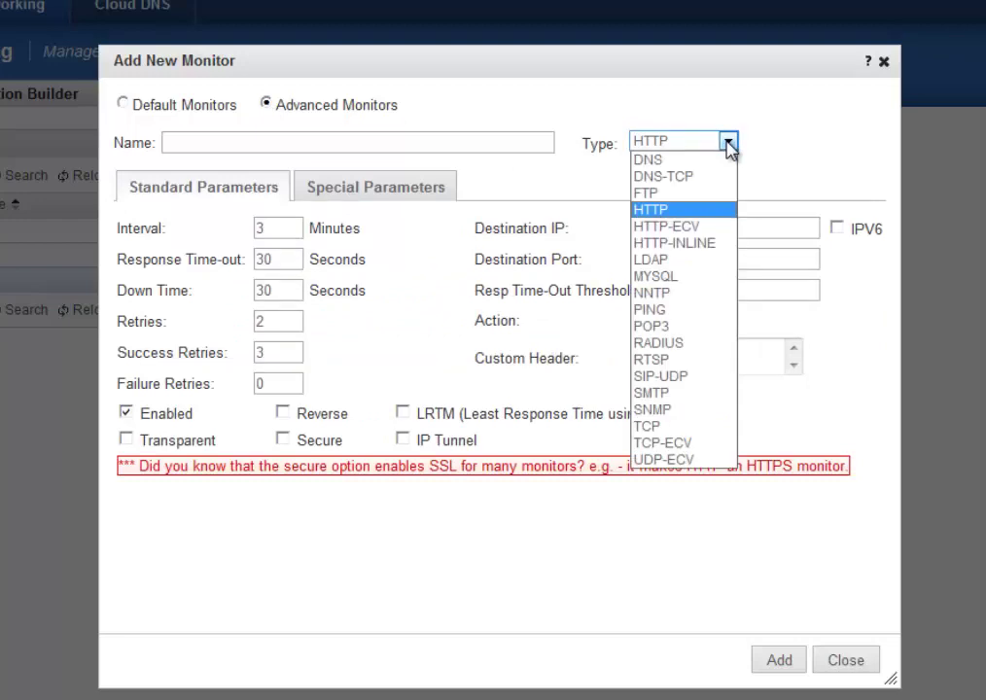
{"action": "left_click", "coordinate": [729, 144]}
{"action": "left_click", "coordinate": [434, 141]}
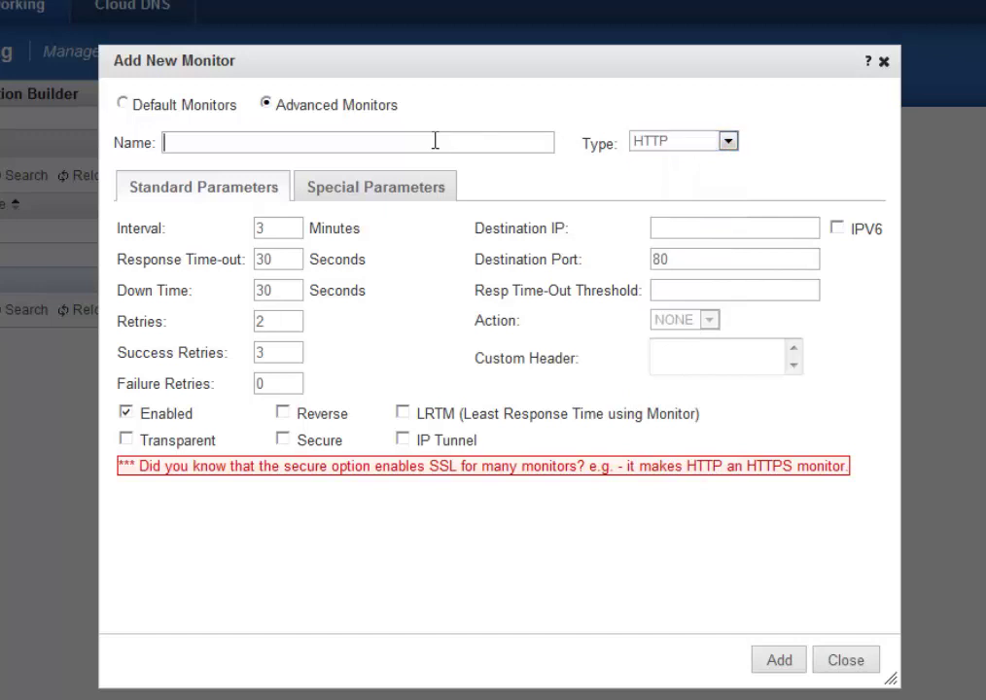
{"action": "type", "text": "HTTP test"}
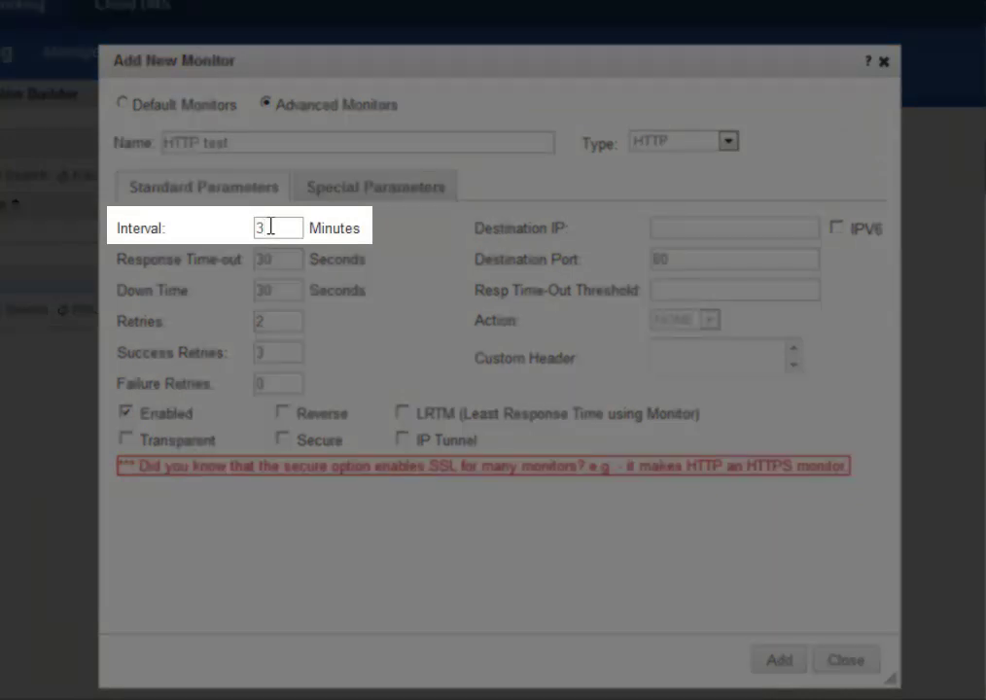
- Set the new monitor's interval to 1 minute and its retries to 1
{"action": "key", "text": "BackSpace"}
{"action": "type", "text": "1"}
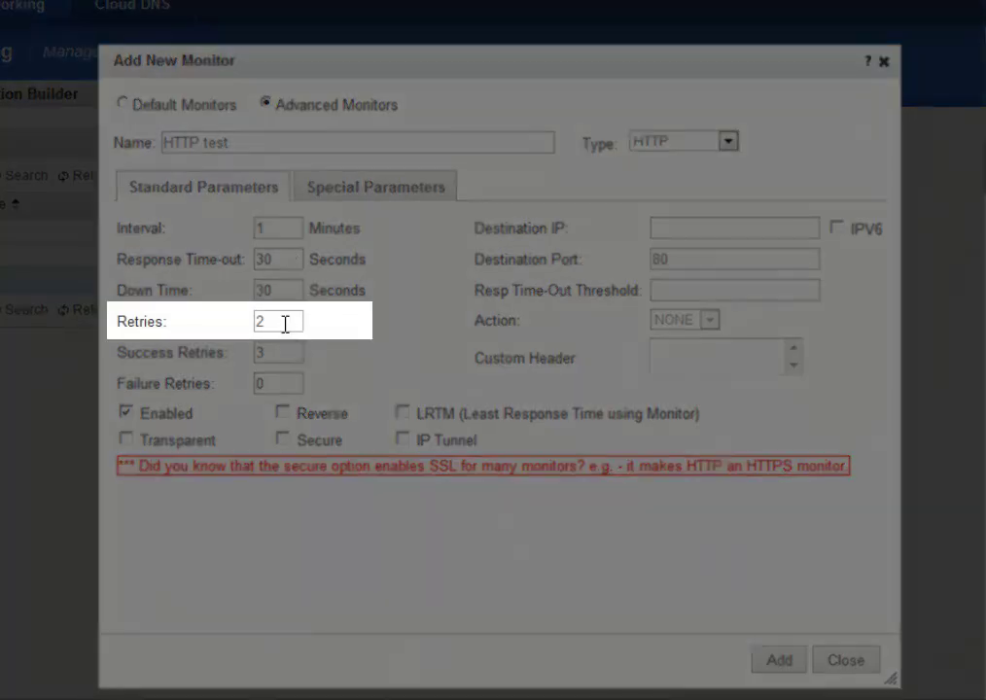
{"action": "left_click_drag", "start_coordinate": [280, 322], "coordinate": [253, 328]}
{"action": "left_click", "coordinate": [293, 328]}
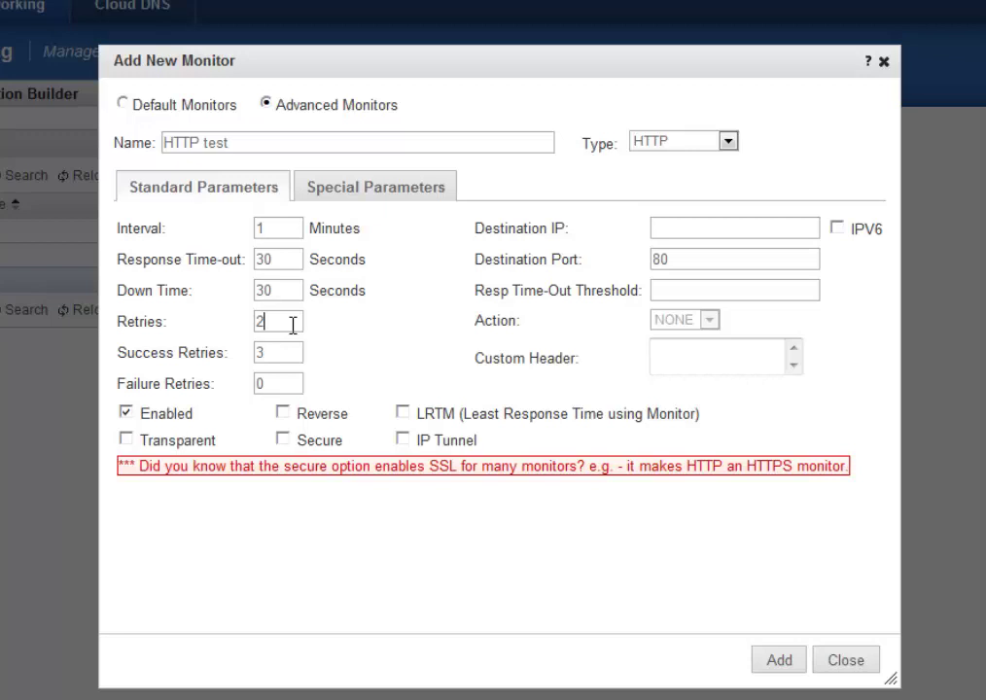
{"action": "key", "text": "BackSpace"}
{"action": "type", "text": "1"}
{"action": "key", "text": "BackSpace"}
{"action": "type", "text": "0"}
{"action": "key", "text": "BackSpace"}
{"action": "type", "text": "1"}
{"action": "left_click", "coordinate": [293, 290]}
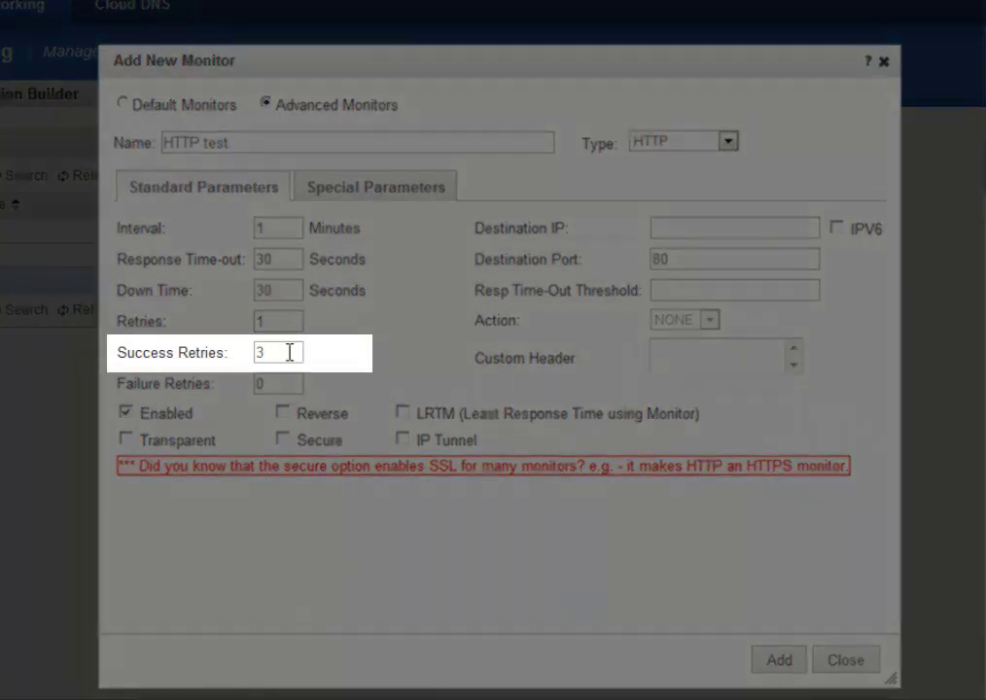
- Try 8080 as the new monitor's destination port and restore it to 80
{"action": "double_click", "coordinate": [285, 352]}
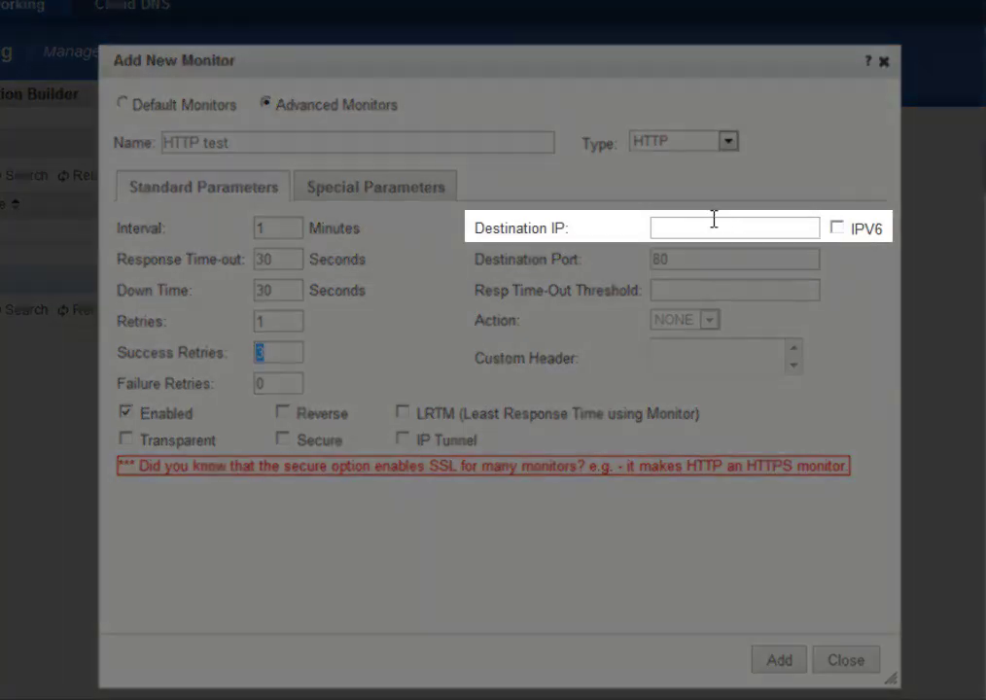
{"action": "left_click", "coordinate": [714, 220]}
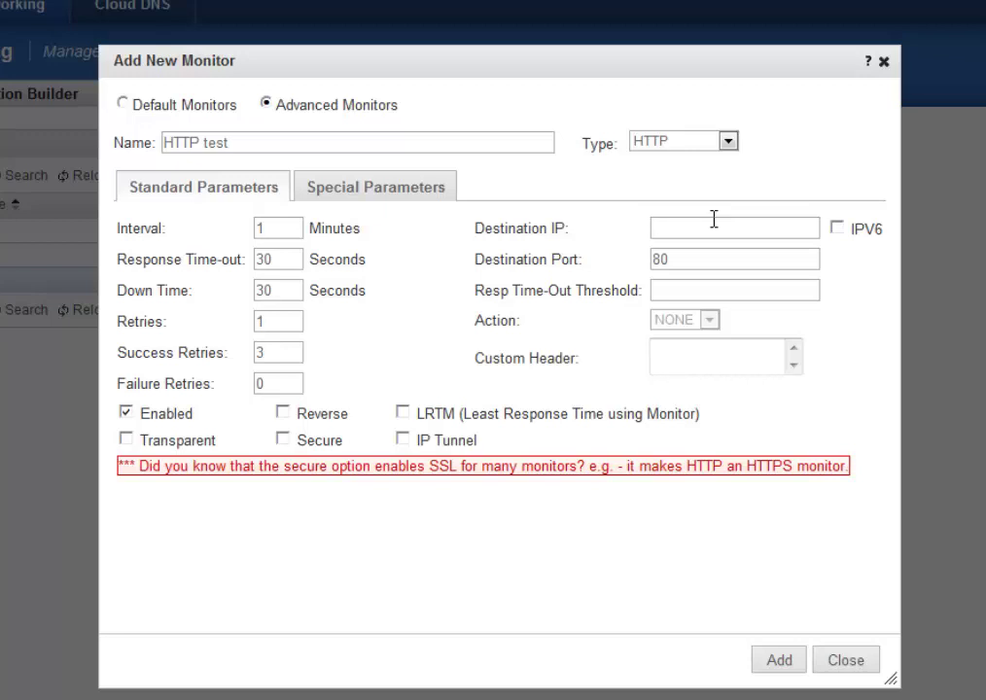
{"action": "left_click", "coordinate": [713, 260]}
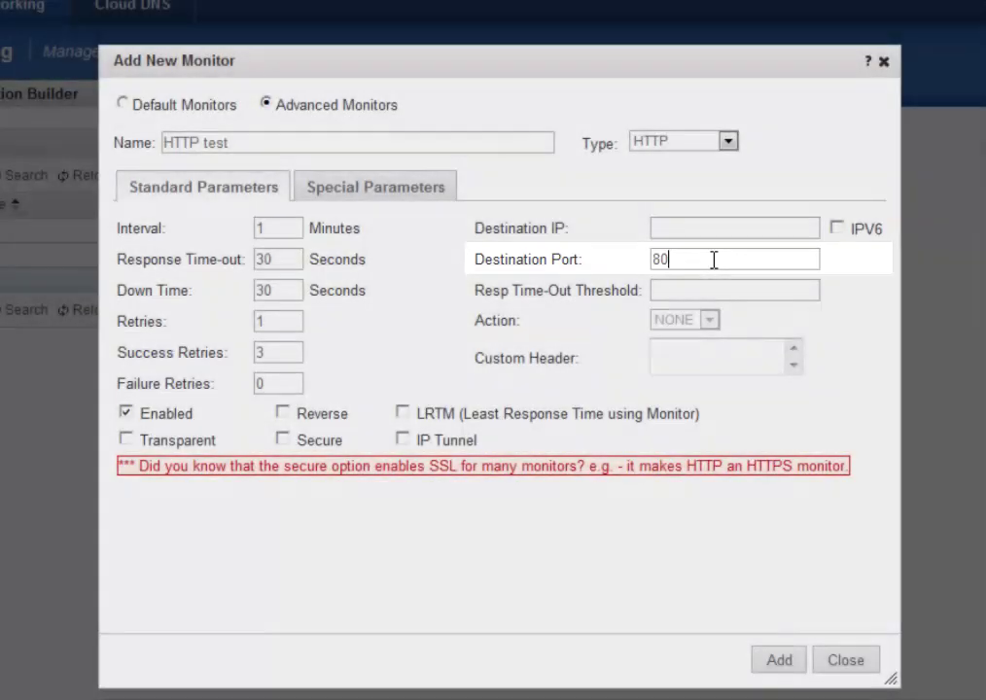
{"action": "type", "text": "80"}
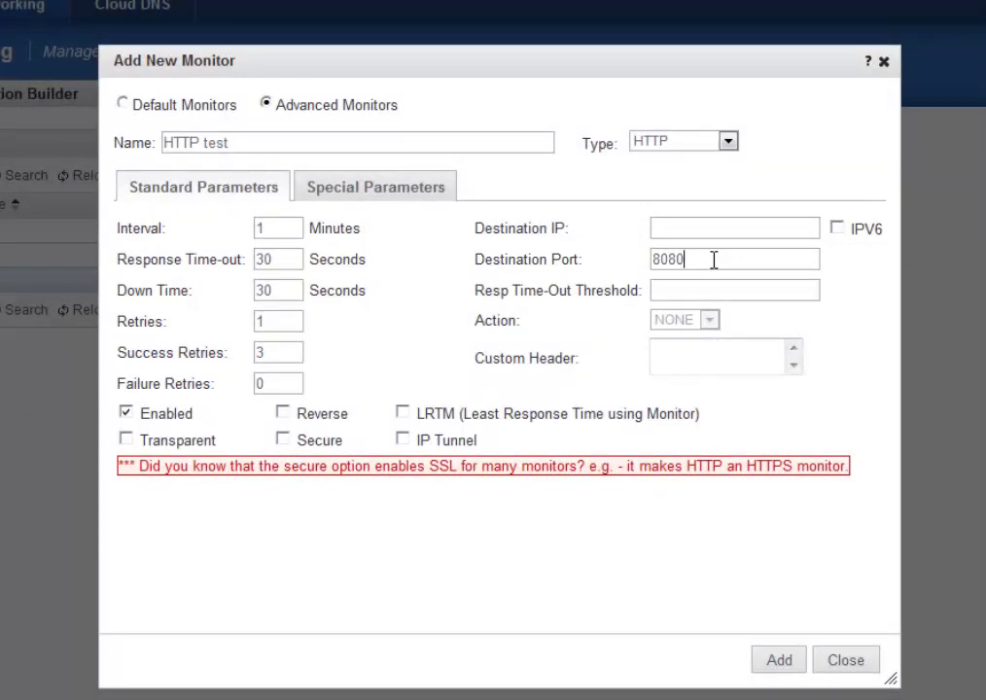
{"action": "key", "text": "BackSpace"}
{"action": "key", "text": "BackSpace"}
- Enter example.com as the new monitor's custom header
{"action": "left_click", "coordinate": [700, 351]}
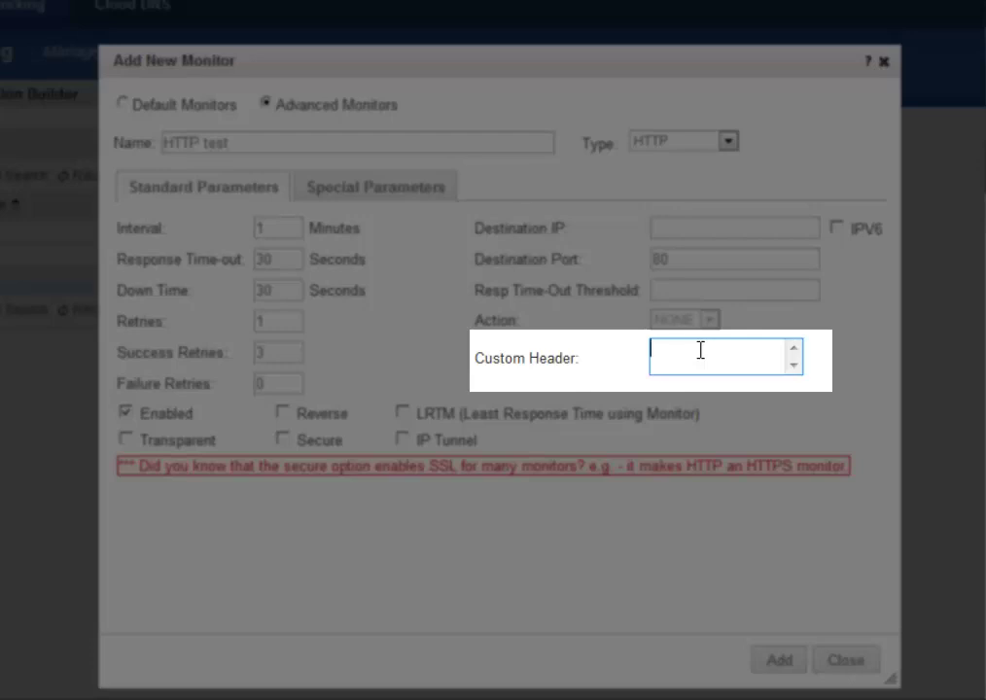
{"action": "type", "text": "example.com"}
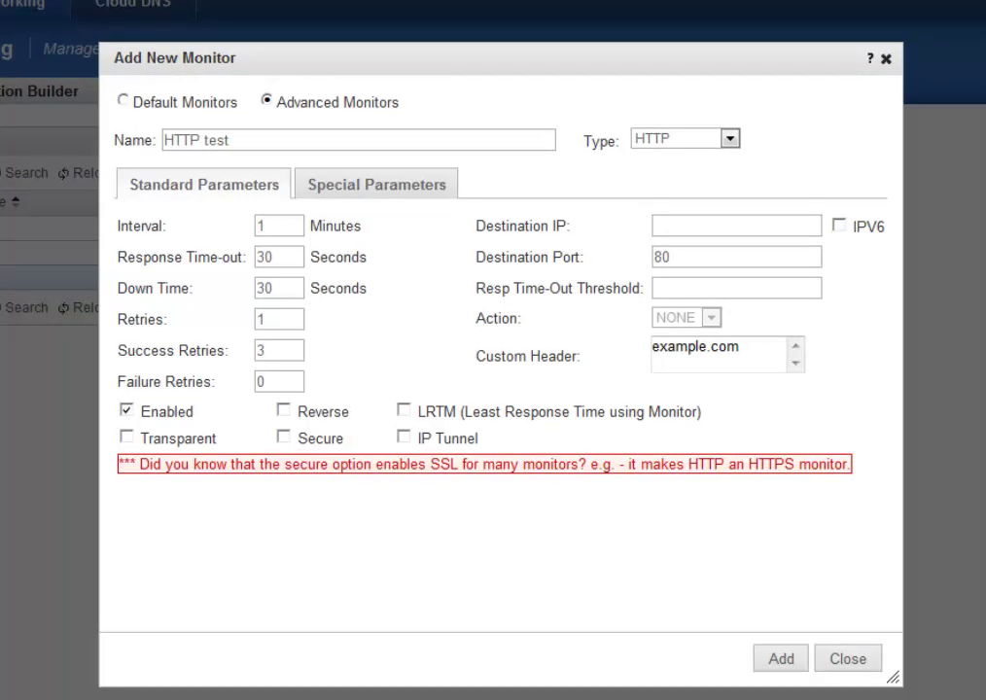
- Check the available monitor types, and try the Secure option before switching it back off
{"action": "left_click", "coordinate": [729, 141]}
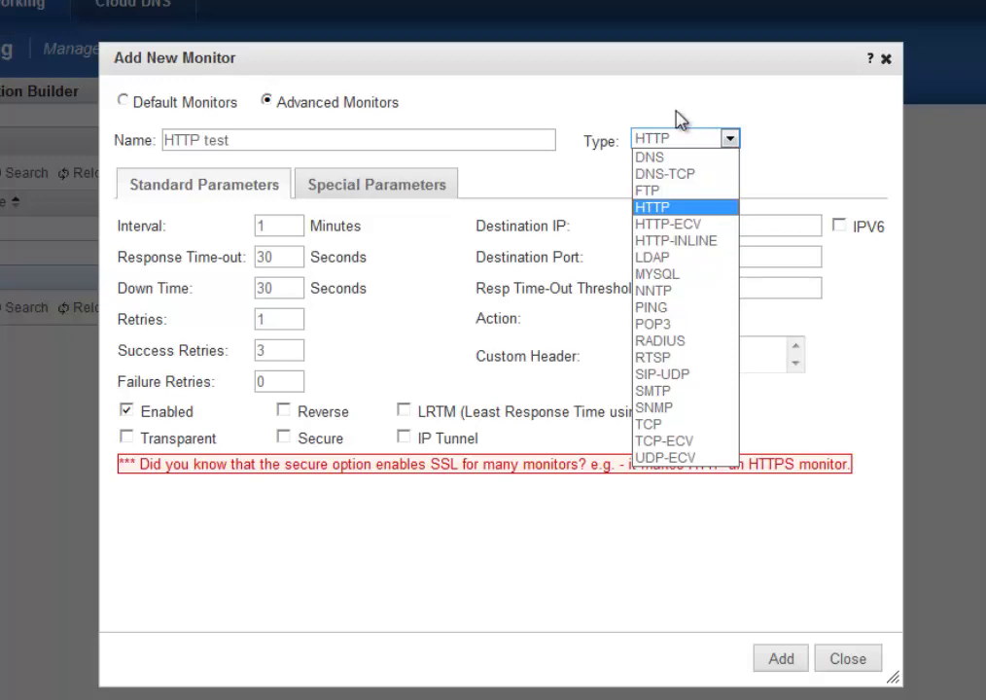
{"action": "left_click", "coordinate": [691, 139]}
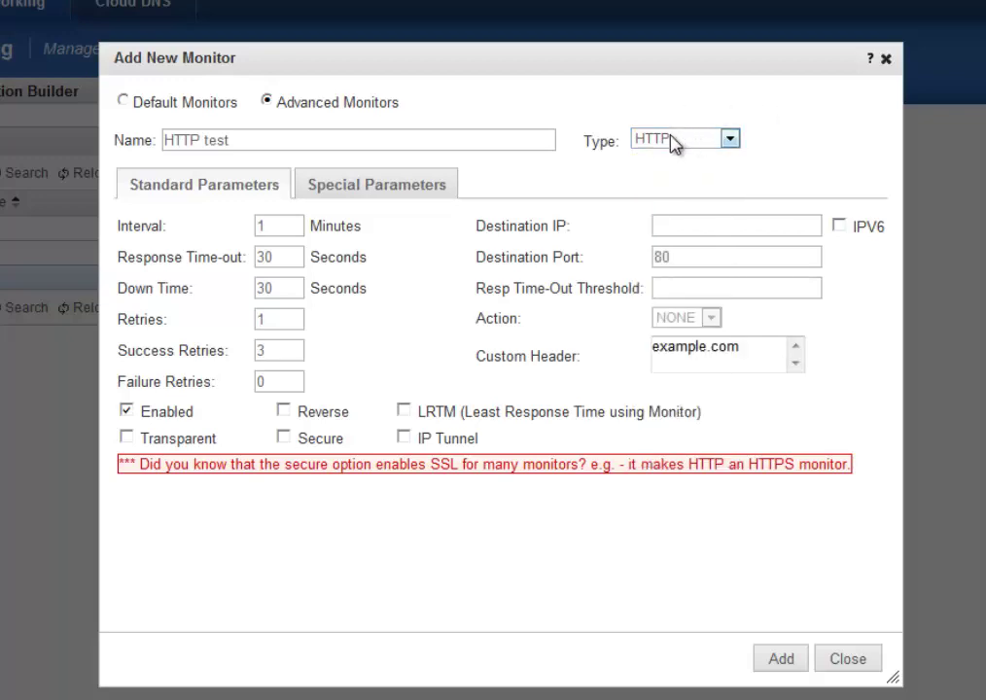
{"action": "left_click", "coordinate": [284, 438]}
{"action": "left_click", "coordinate": [284, 439]}
- Set the HTTP request in the special parameters to "HEAD /directory/default.htm"
{"action": "left_click", "coordinate": [339, 185]}
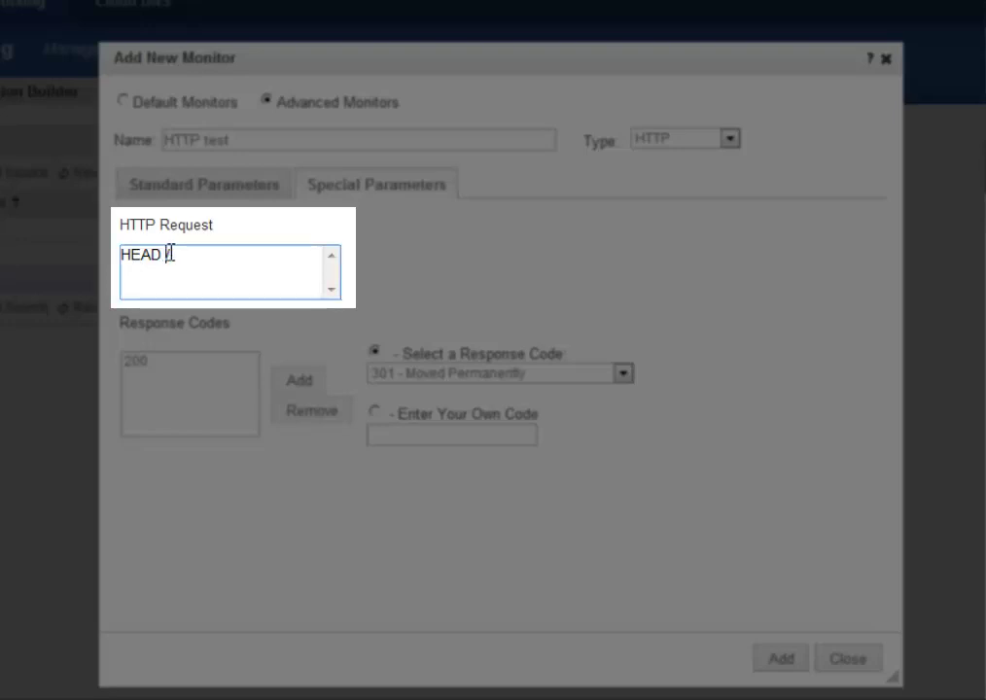
{"action": "left_click_drag", "start_coordinate": [168, 254], "coordinate": [176, 253]}
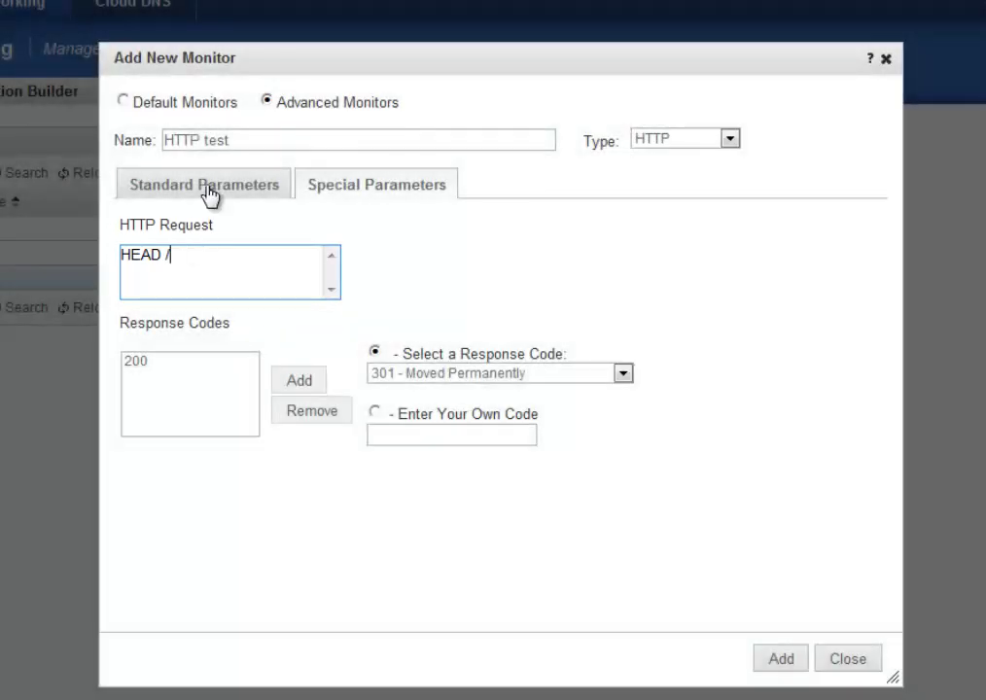
{"action": "left_click", "coordinate": [269, 190]}
{"action": "double_click", "coordinate": [743, 348]}
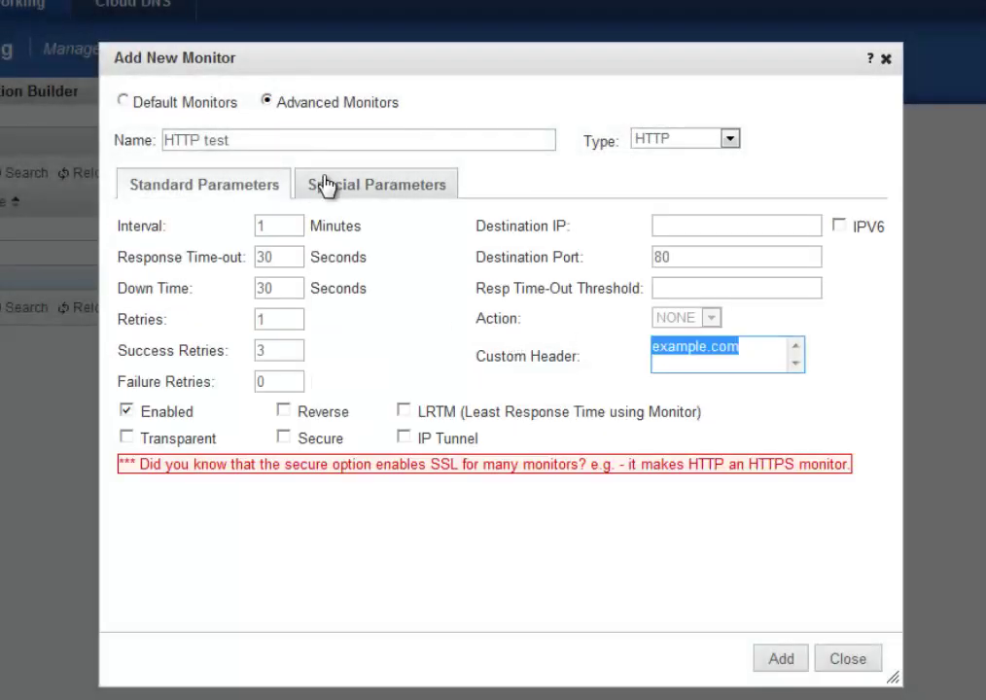
{"action": "left_click", "coordinate": [327, 186]}
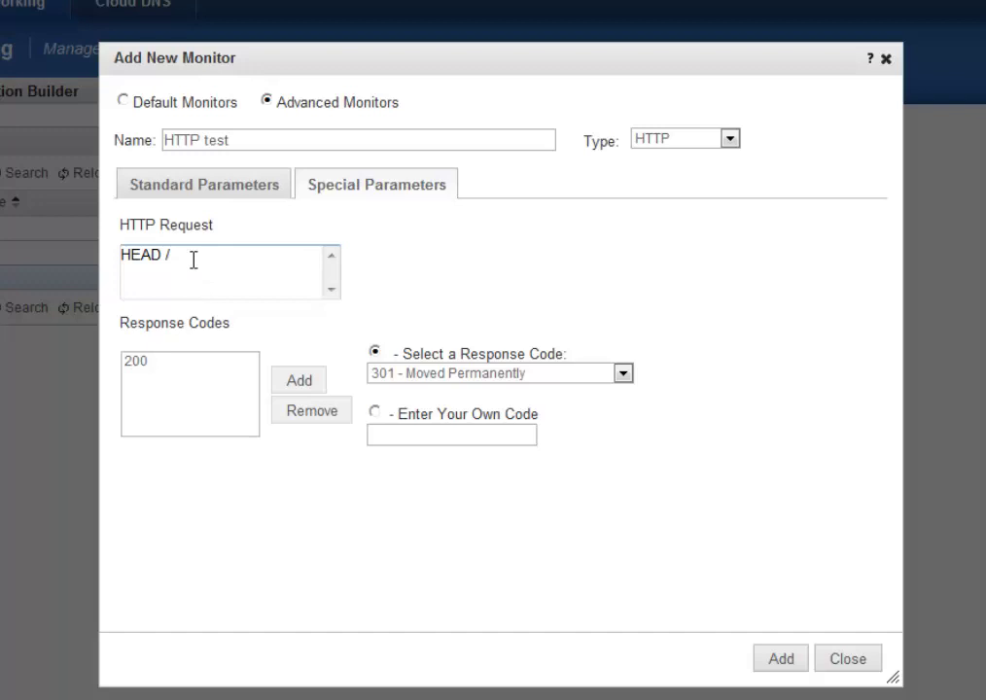
{"action": "left_click", "coordinate": [193, 258]}
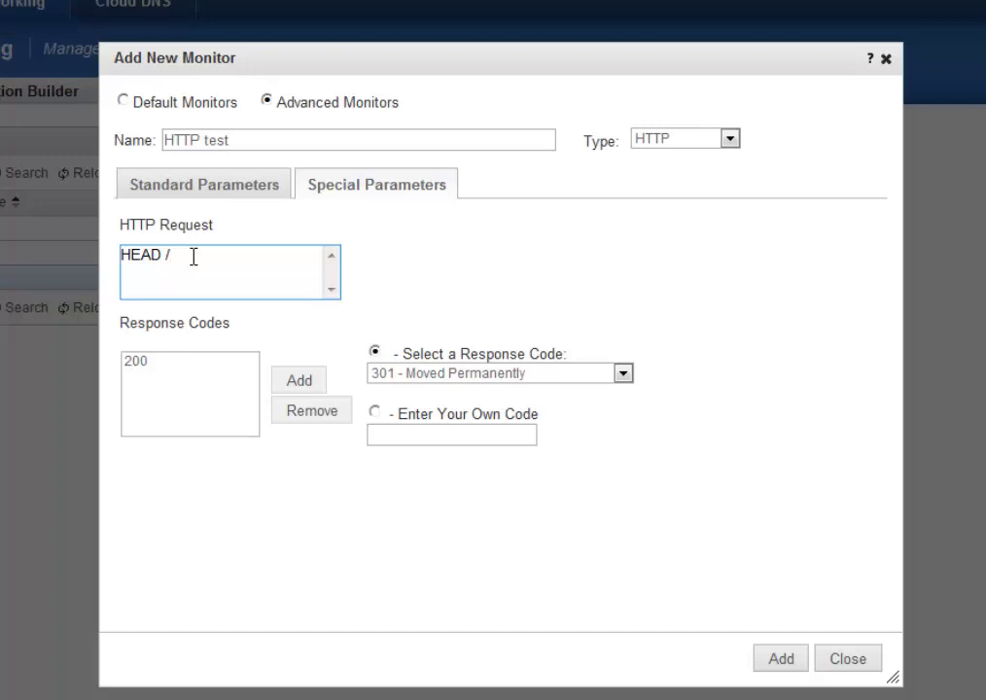
{"action": "type", "text": "directory/default.htm"}
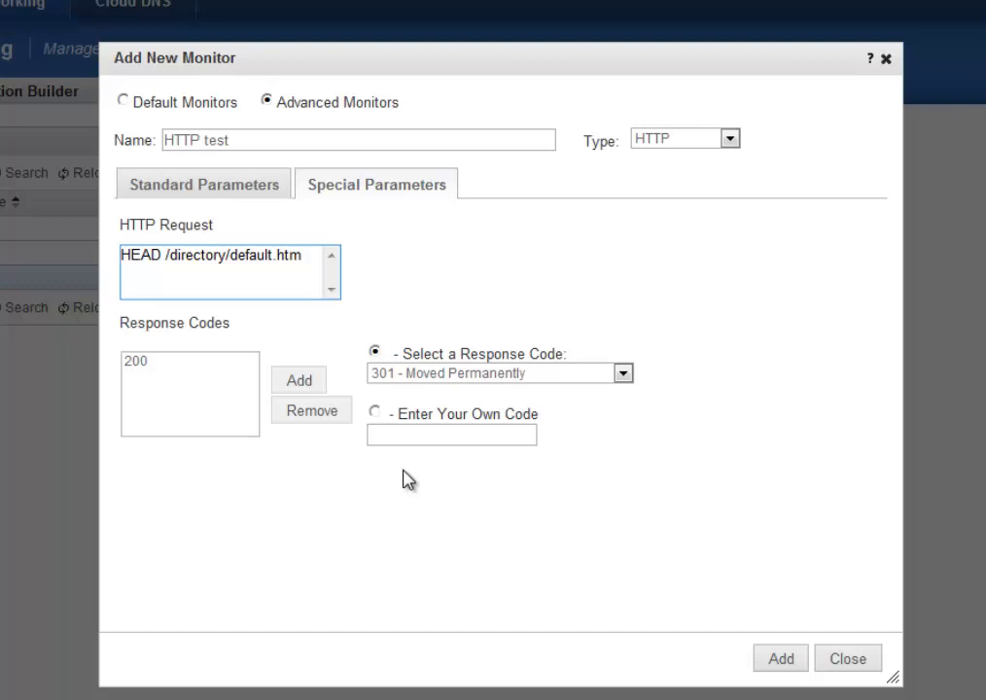
- Browse the selectable response codes in the special parameters and keep the session connected
{"action": "left_click", "coordinate": [550, 376]}
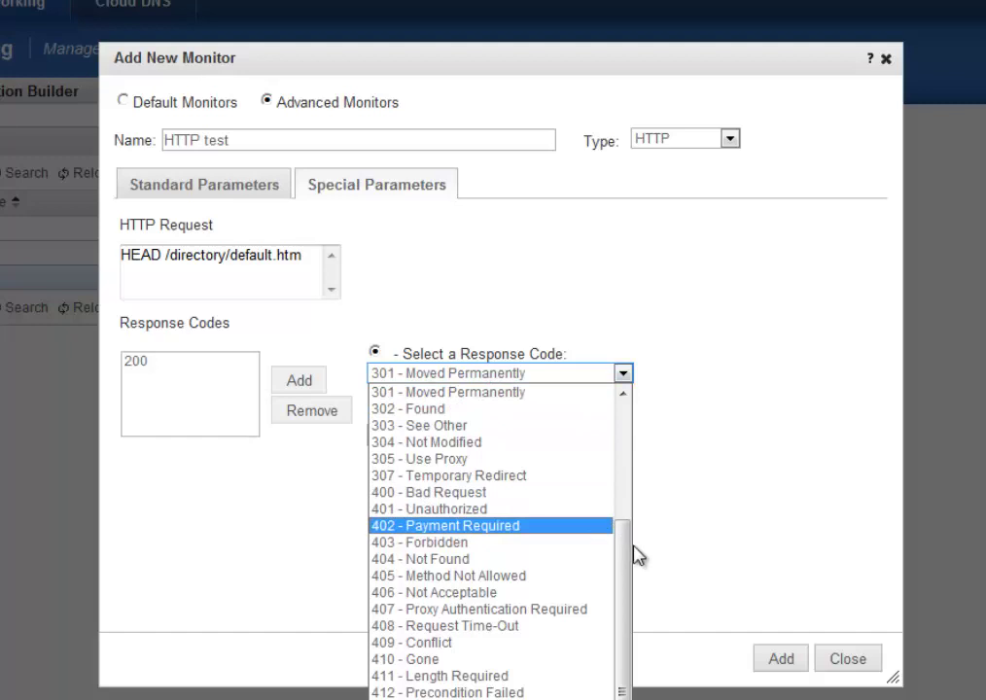
{"action": "left_click_drag", "start_coordinate": [629, 557], "coordinate": [641, 403]}
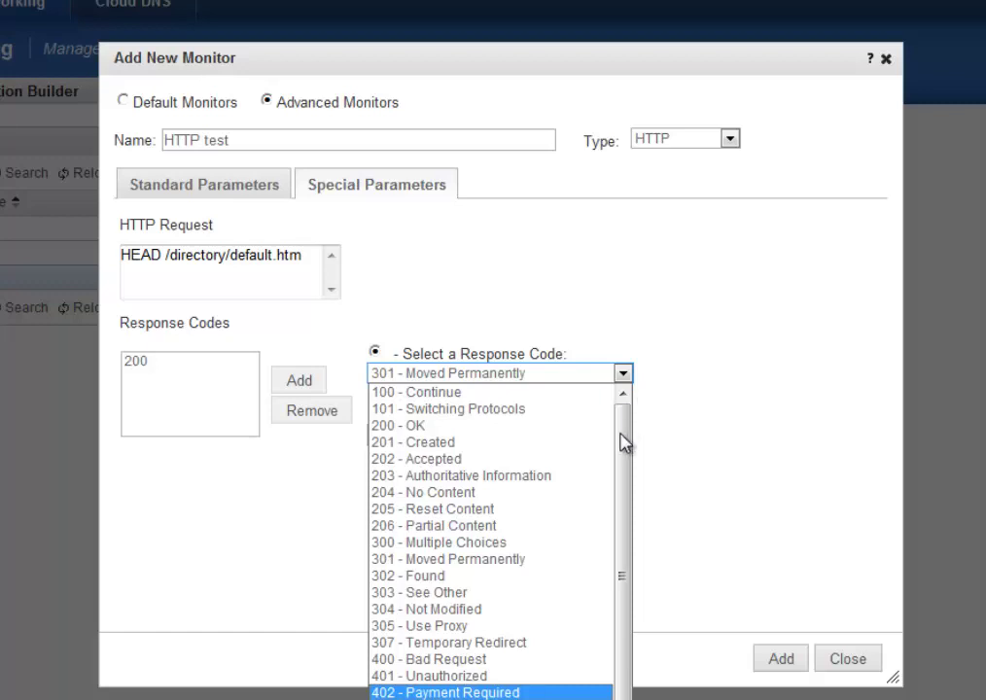
{"action": "left_click_drag", "start_coordinate": [624, 444], "coordinate": [628, 574]}
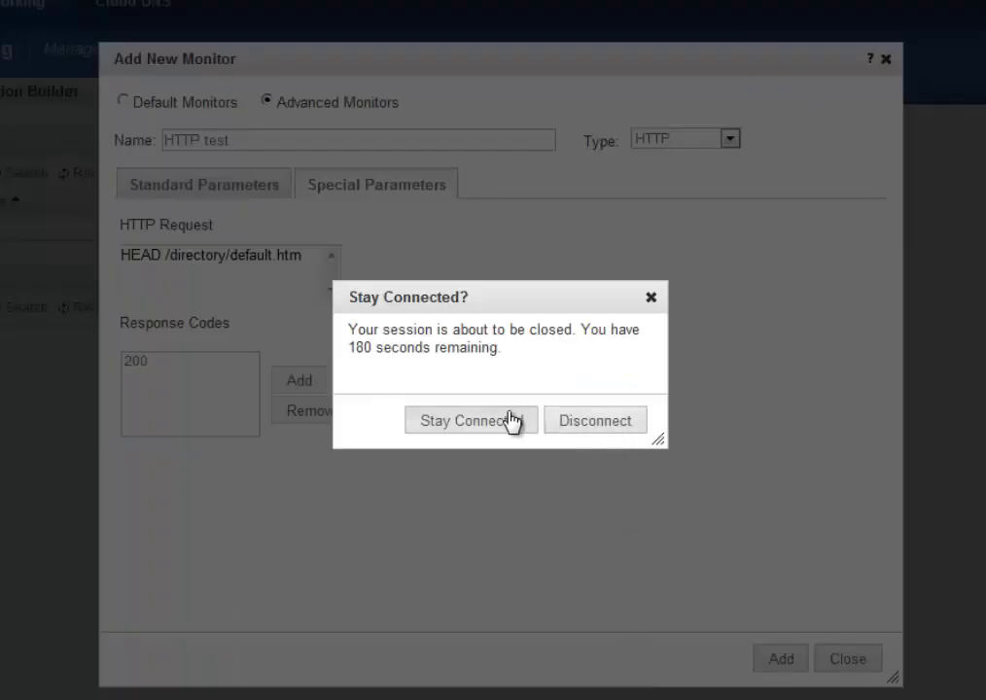
{"action": "left_click", "coordinate": [510, 420]}
- Try adding 404 - Not Found to the monitor's response codes, and remove it again
{"action": "left_click", "coordinate": [512, 375]}
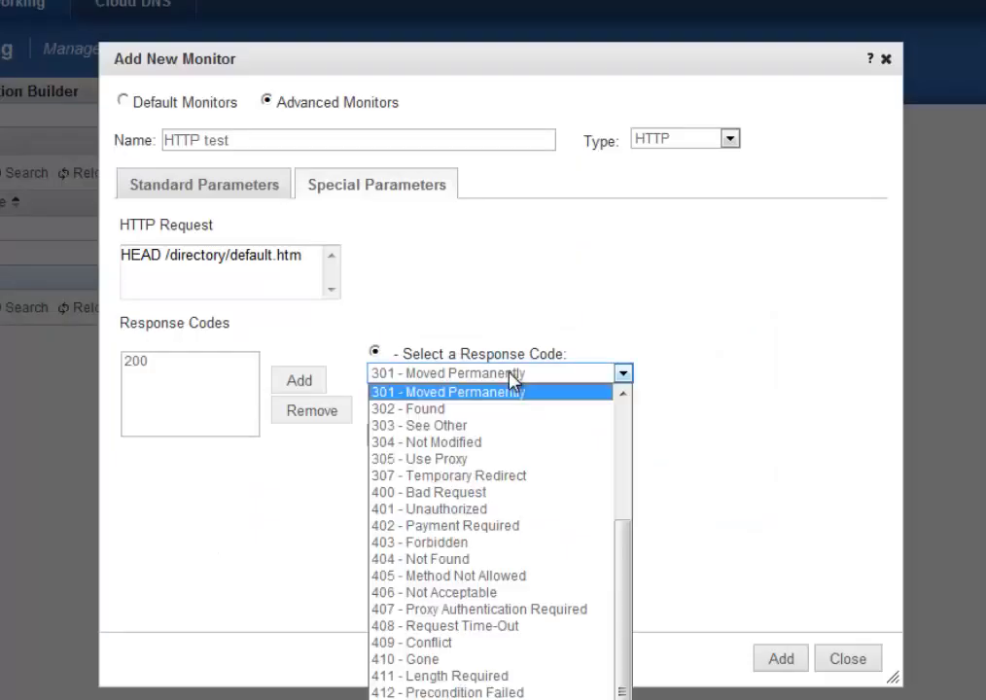
{"action": "left_click", "coordinate": [418, 560]}
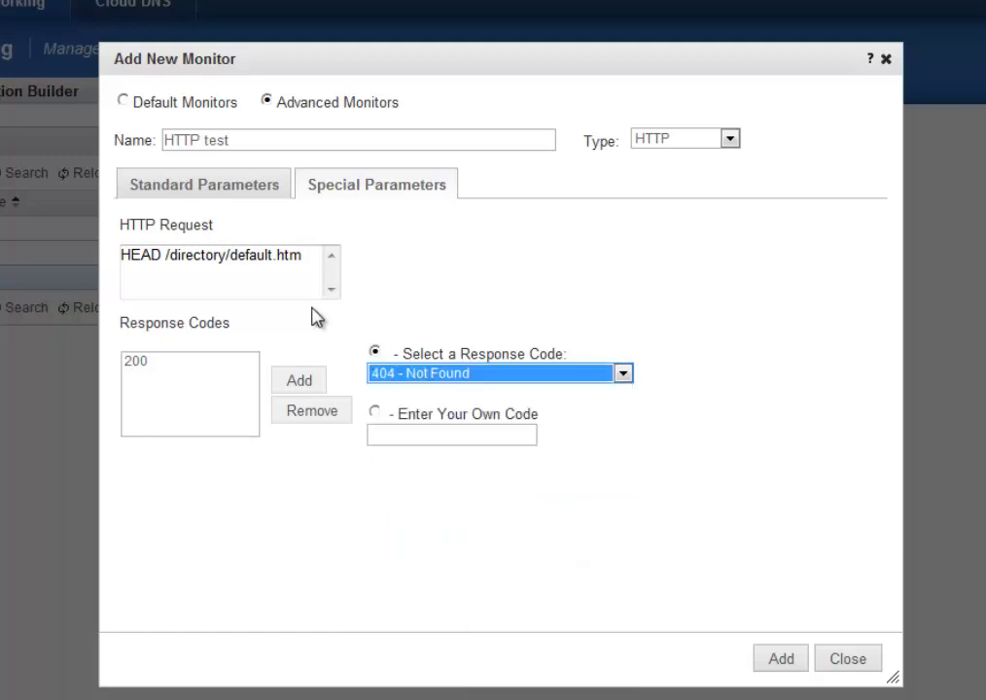
{"action": "left_click", "coordinate": [295, 384]}
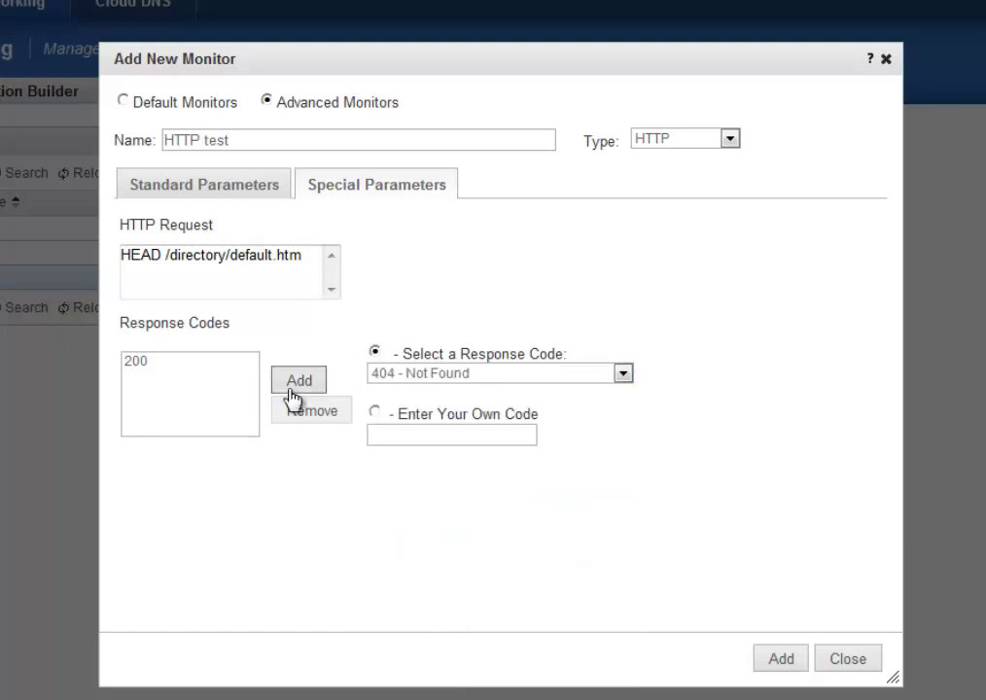
{"action": "left_click", "coordinate": [137, 379]}
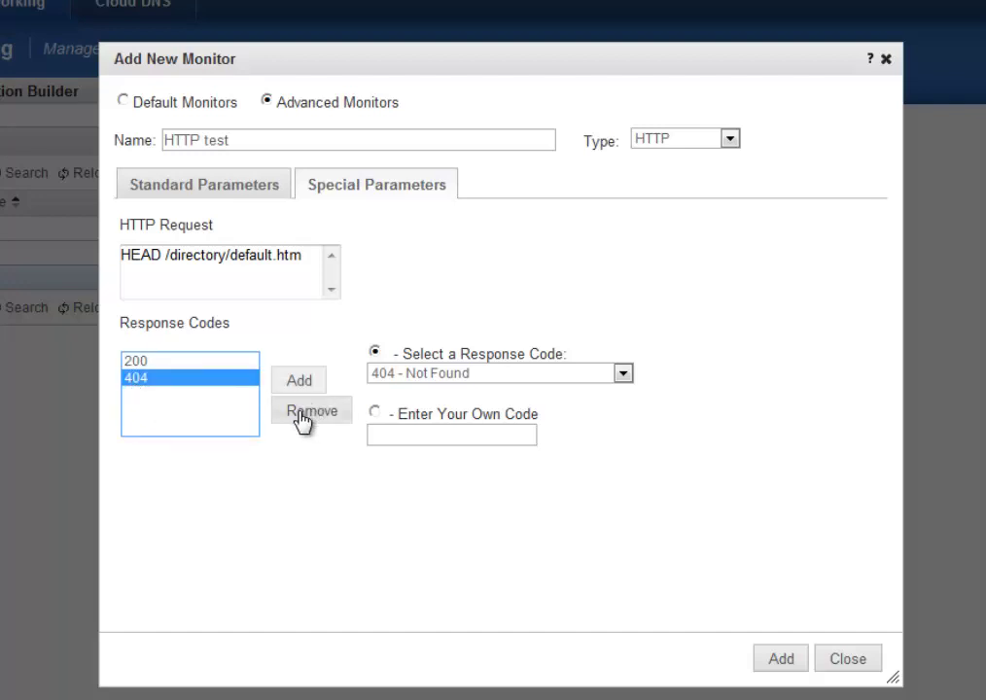
{"action": "left_click", "coordinate": [301, 414]}
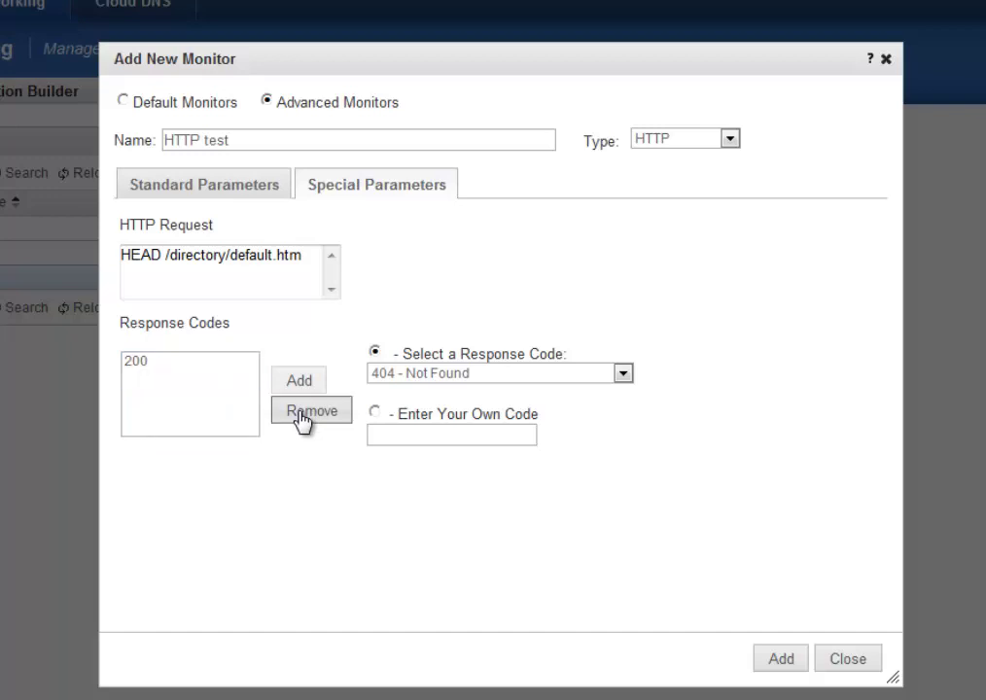
- Look through the response code choices again and check the monitor's standard parameters before returning to the special ones
{"action": "left_click", "coordinate": [623, 377]}
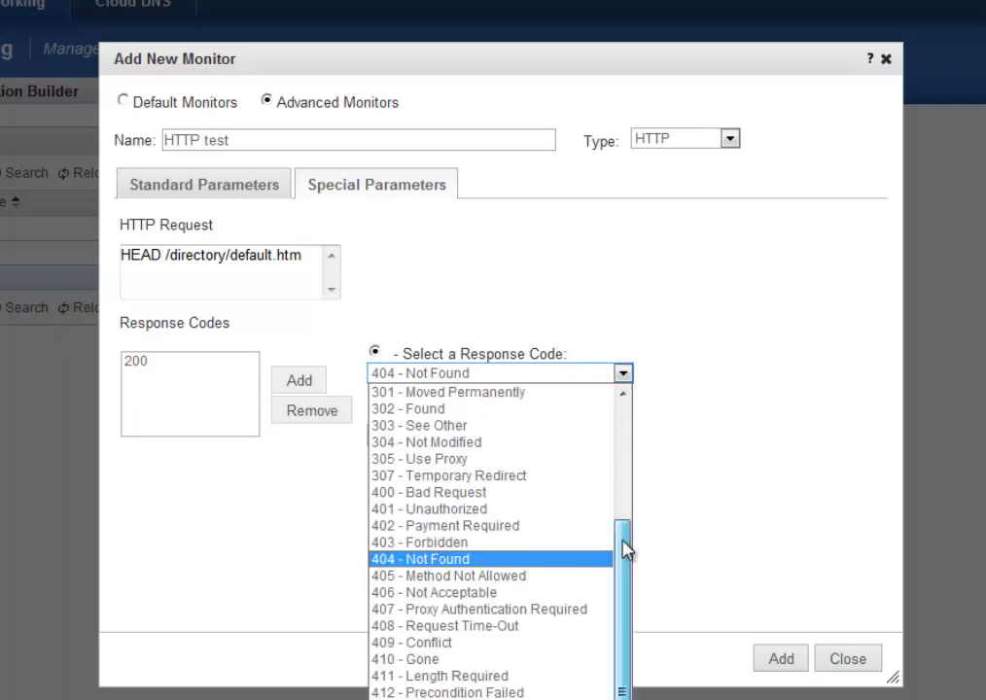
{"action": "left_click_drag", "start_coordinate": [625, 551], "coordinate": [632, 518]}
{"action": "left_click", "coordinate": [502, 242]}
{"action": "left_click", "coordinate": [279, 191]}
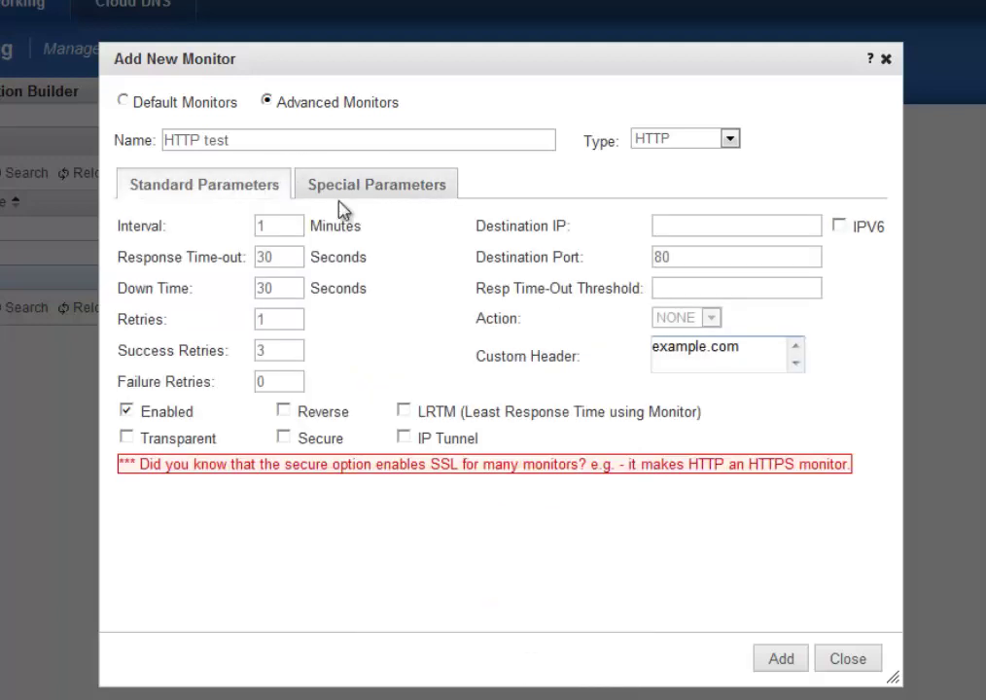
{"action": "left_click", "coordinate": [389, 195]}
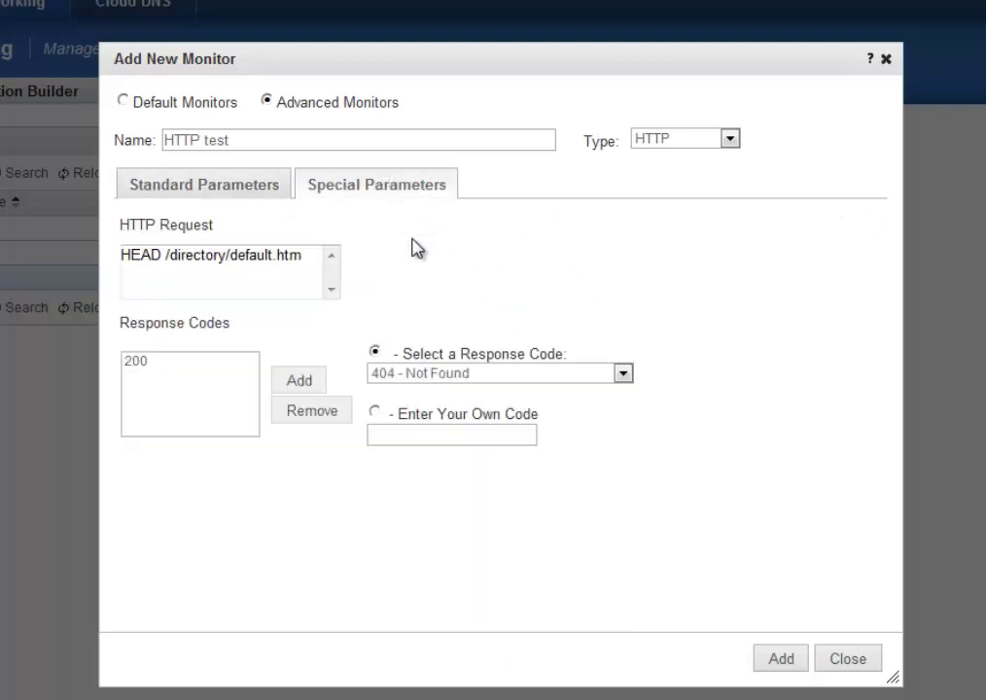
- Try adding 301 - Moved Permanently to the monitor's response codes, and remove it again
{"action": "left_click", "coordinate": [561, 374]}
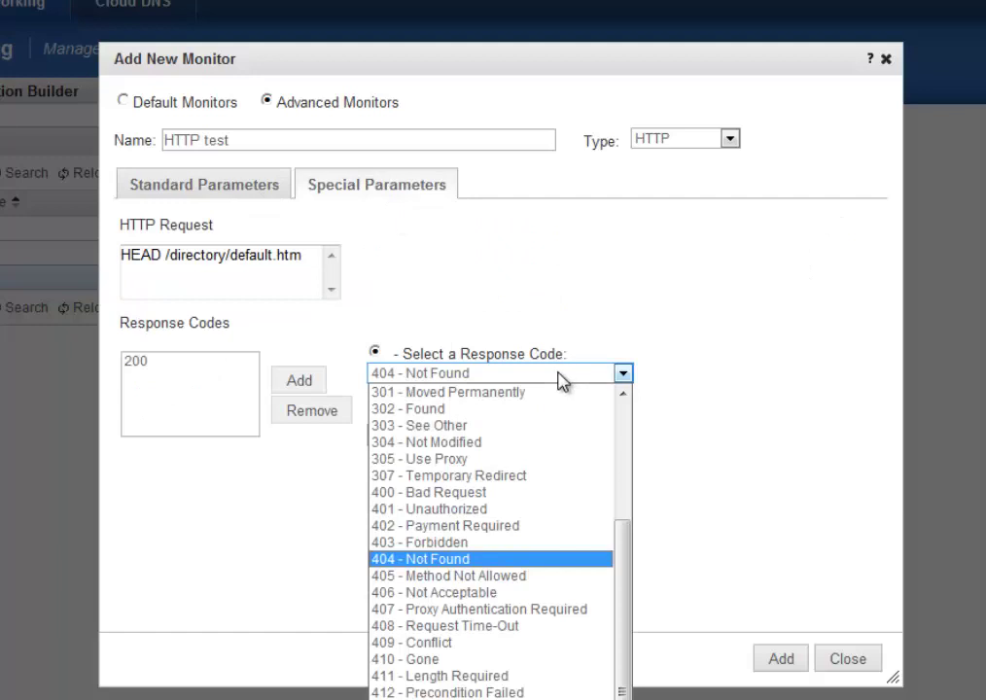
{"action": "left_click", "coordinate": [508, 393]}
{"action": "left_click", "coordinate": [308, 382]}
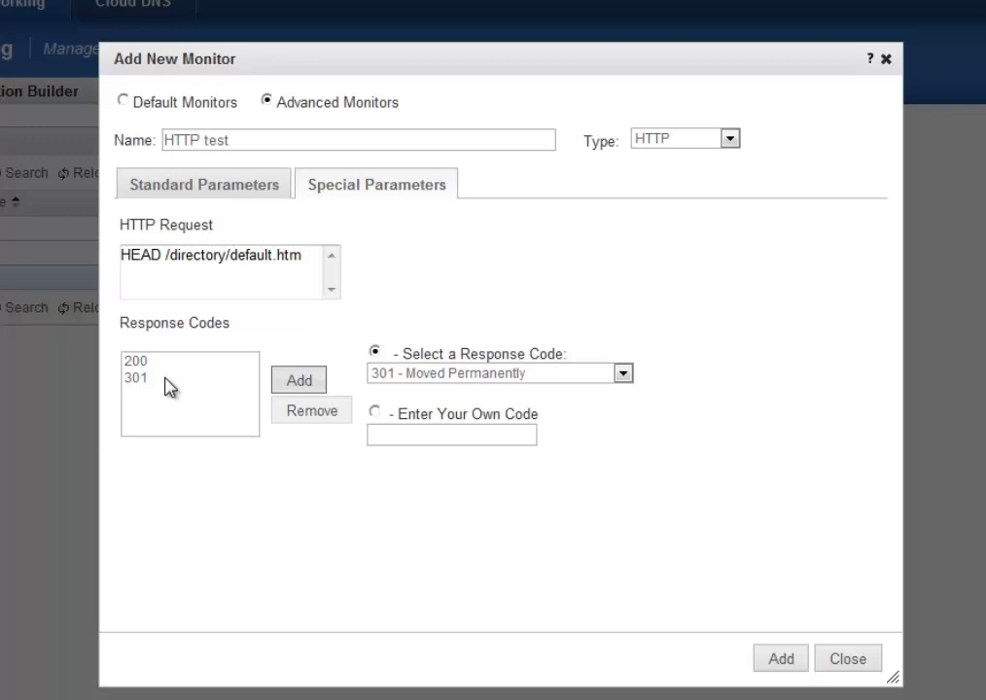
{"action": "left_click", "coordinate": [143, 380]}
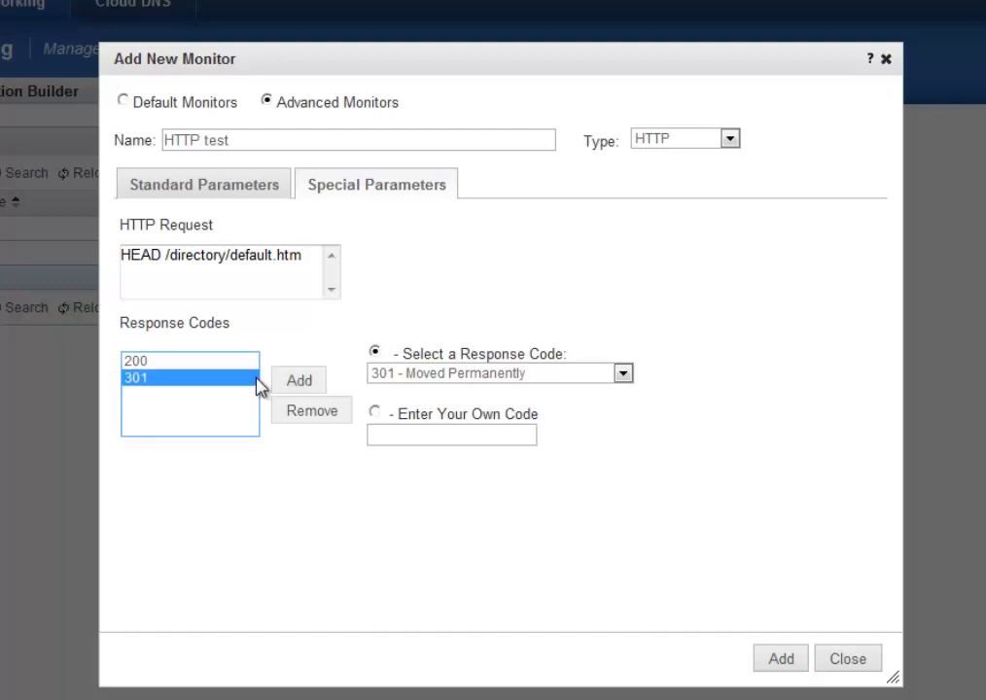
{"action": "left_click", "coordinate": [307, 411]}
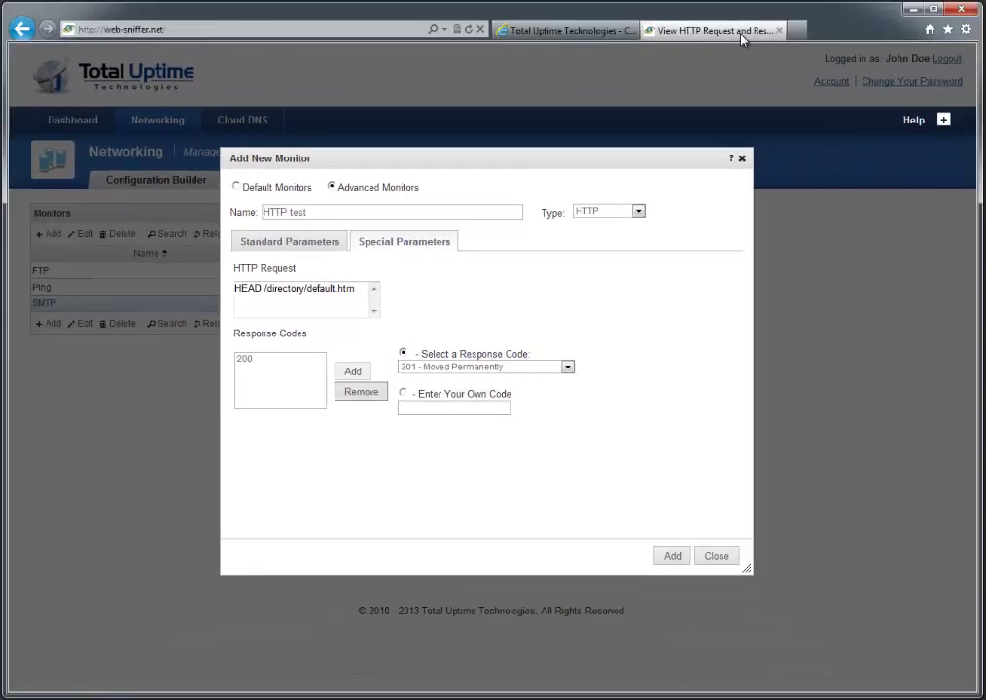
{"action": "left_click", "coordinate": [743, 30]}
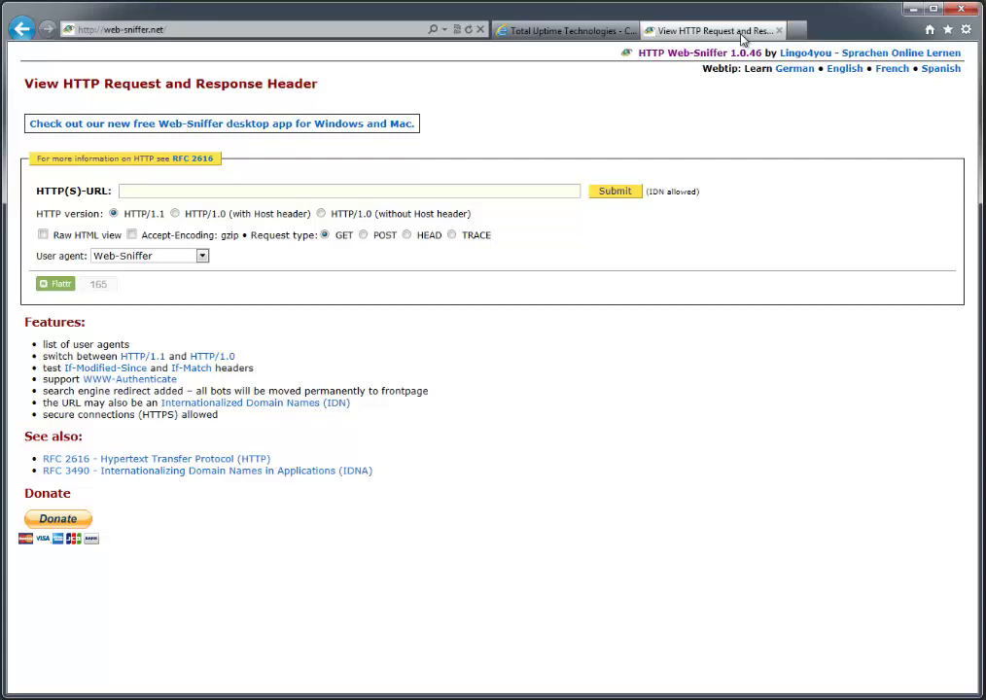
{"action": "left_click", "coordinate": [379, 194]}
{"action": "type", "text": "74"}
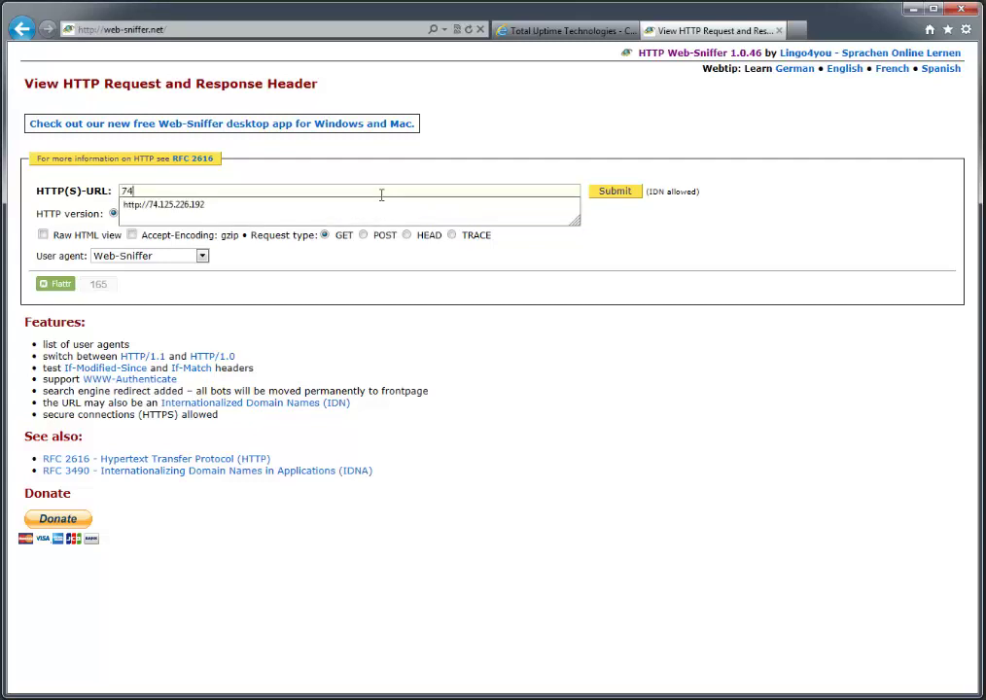
{"action": "type", "text": ".125"}
{"action": "key", "text": "Down"}
{"action": "key", "text": "Return"}
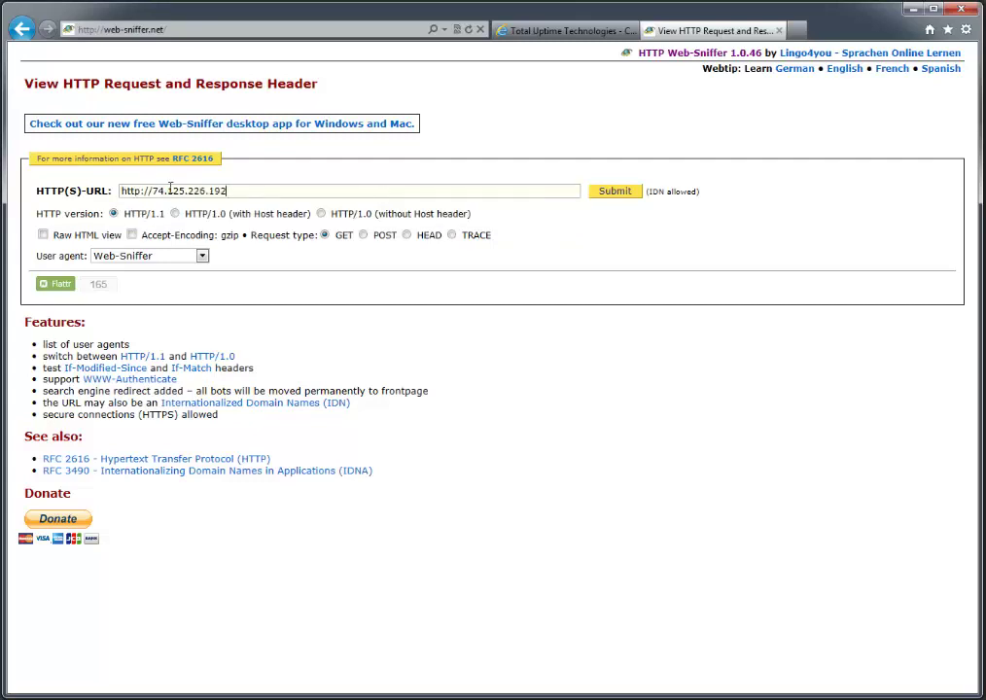
{"action": "left_click", "coordinate": [621, 193]}
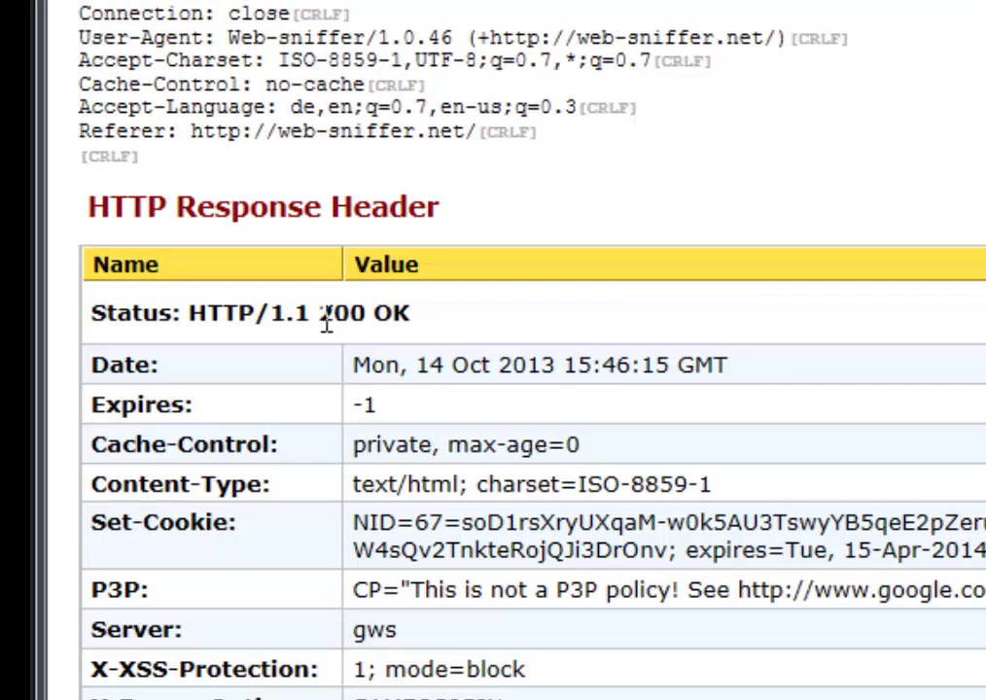
- Examine the status code in the HTTP response header and compare it with the monitor's response codes in Total Uptime
{"action": "double_click", "coordinate": [327, 324]}
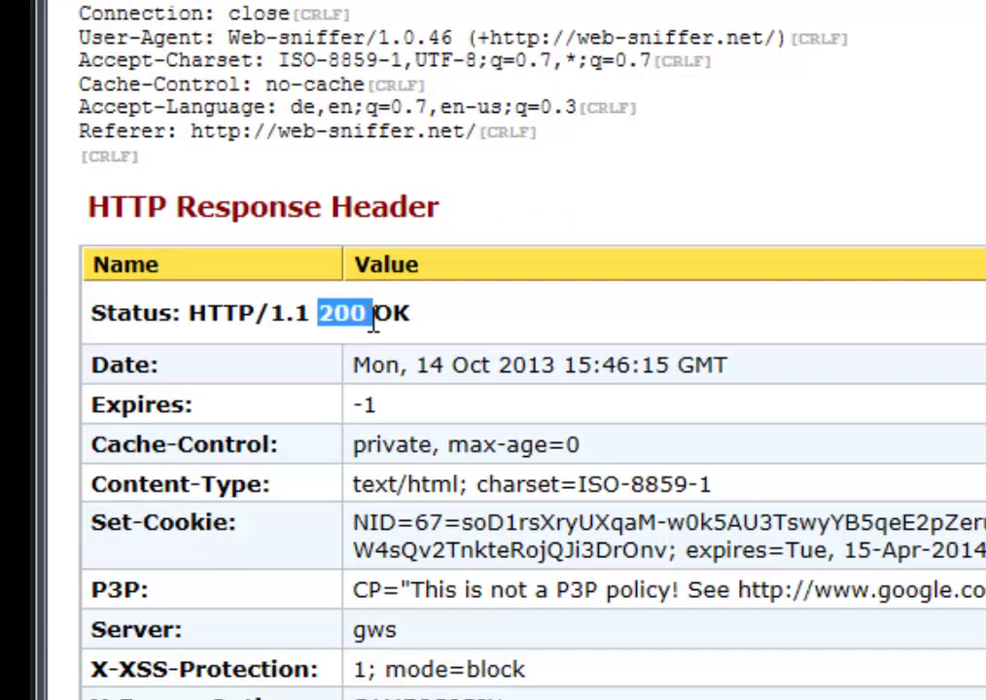
{"action": "left_click_drag", "start_coordinate": [340, 313], "coordinate": [375, 296]}
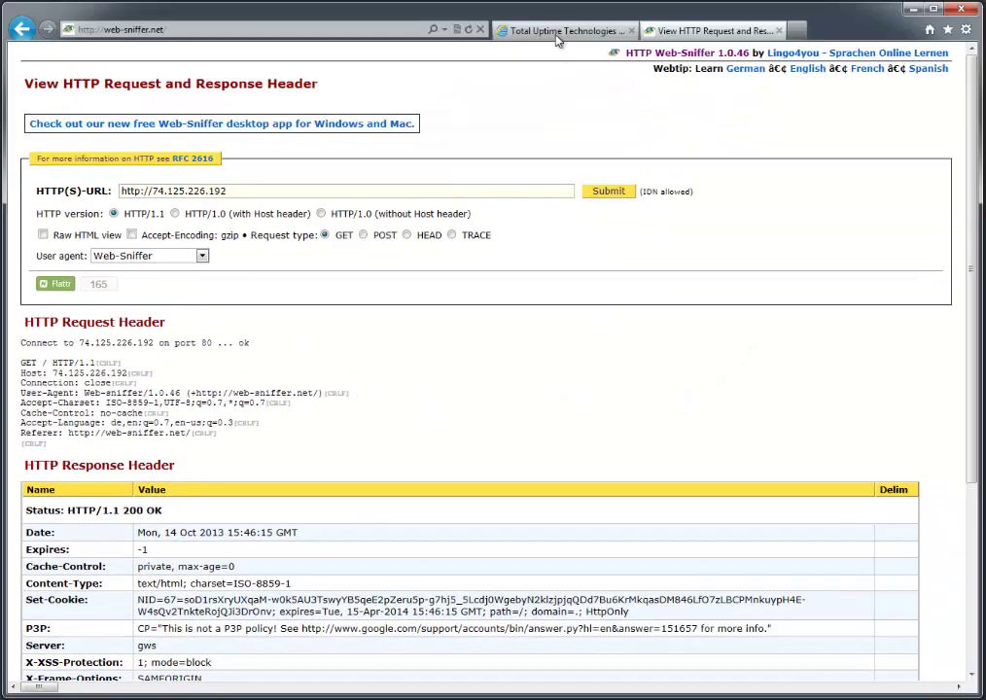
{"action": "left_click", "coordinate": [558, 33]}
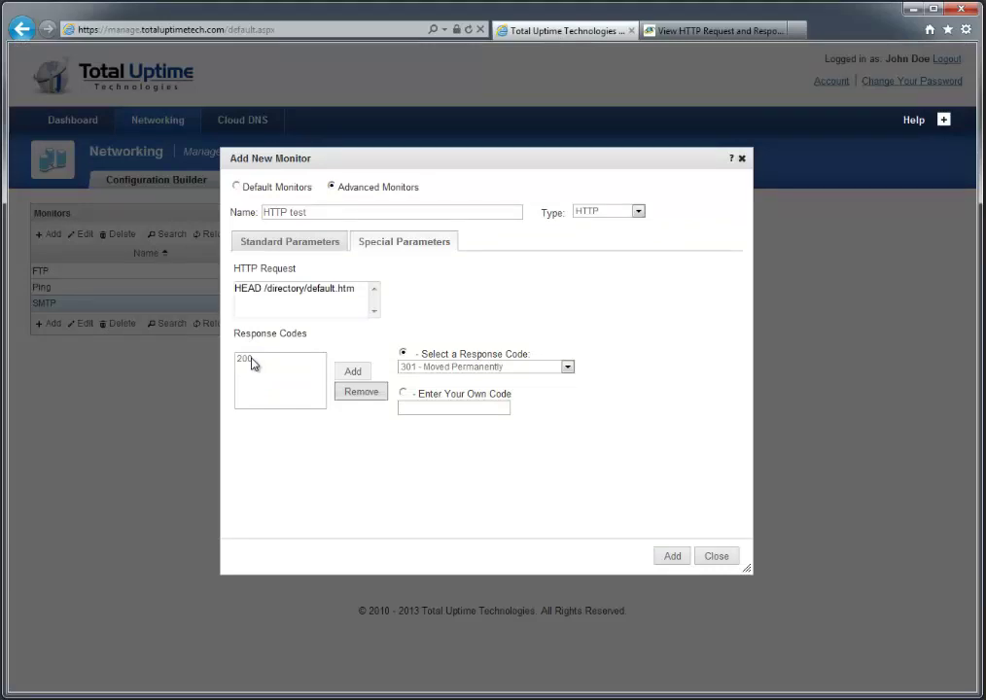
{"action": "left_click", "coordinate": [717, 31]}
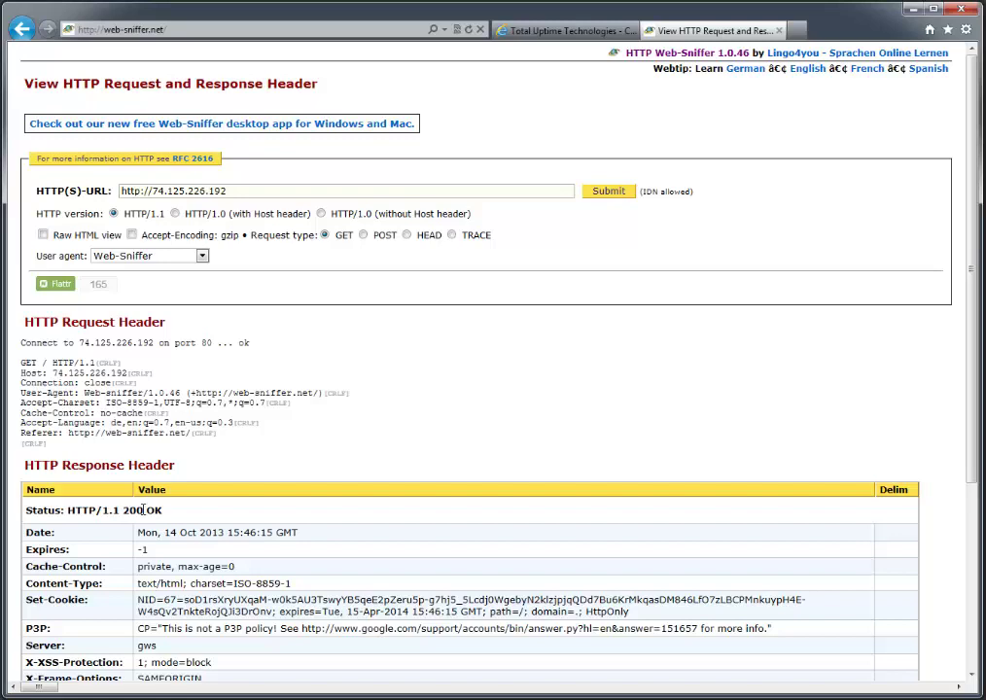
- Switch back to Total Uptime, recheck the standard parameters and save the HTTP test monitor
{"action": "left_click", "coordinate": [541, 32]}
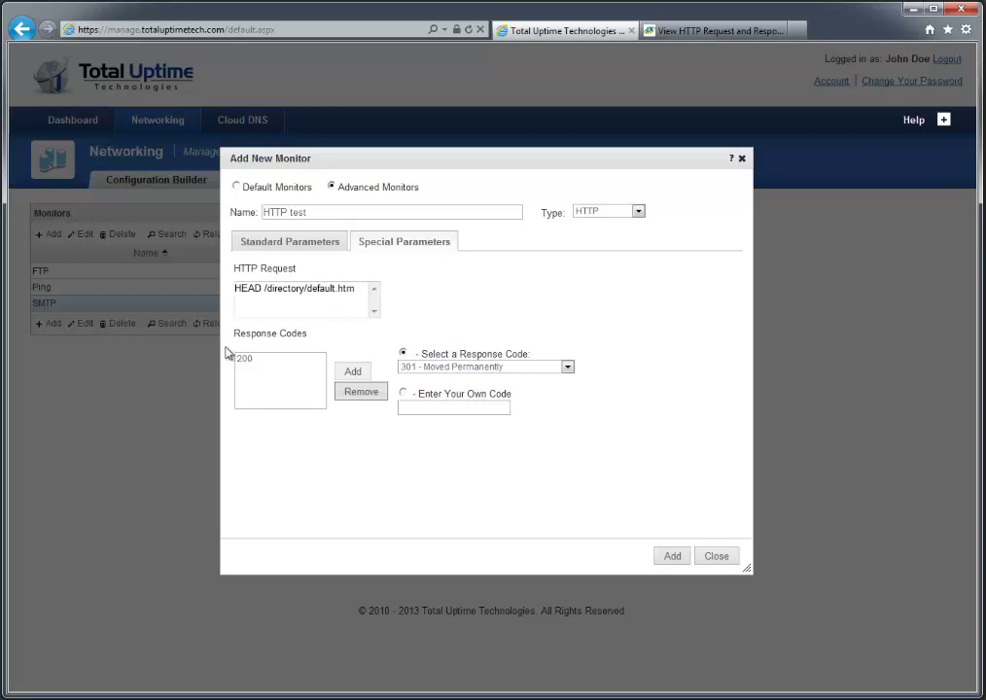
{"action": "left_click", "coordinate": [290, 244]}
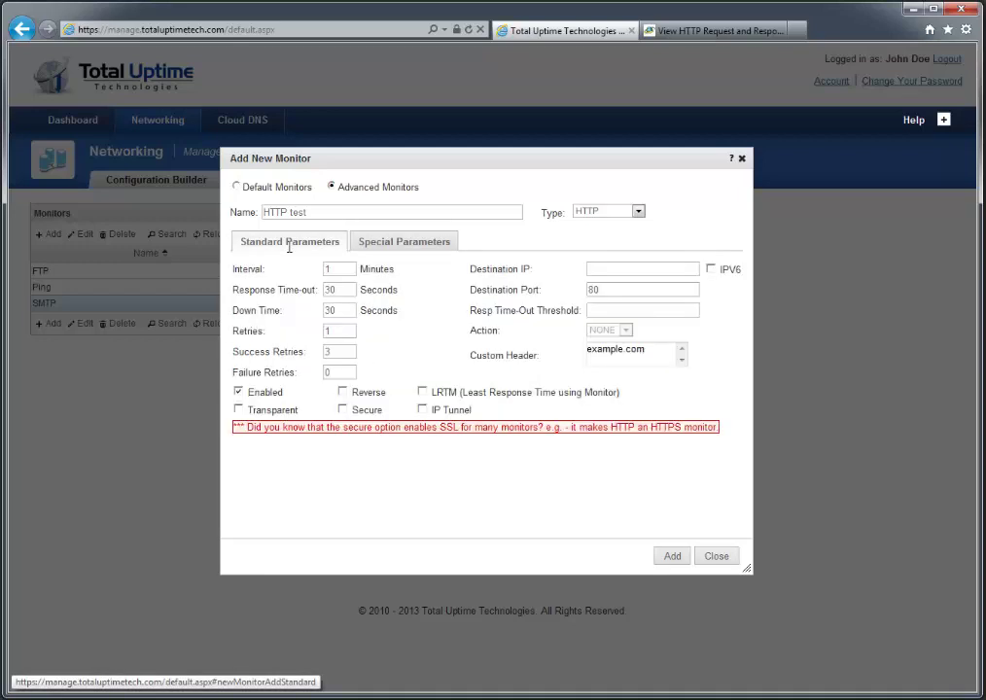
{"action": "left_click", "coordinate": [673, 556]}
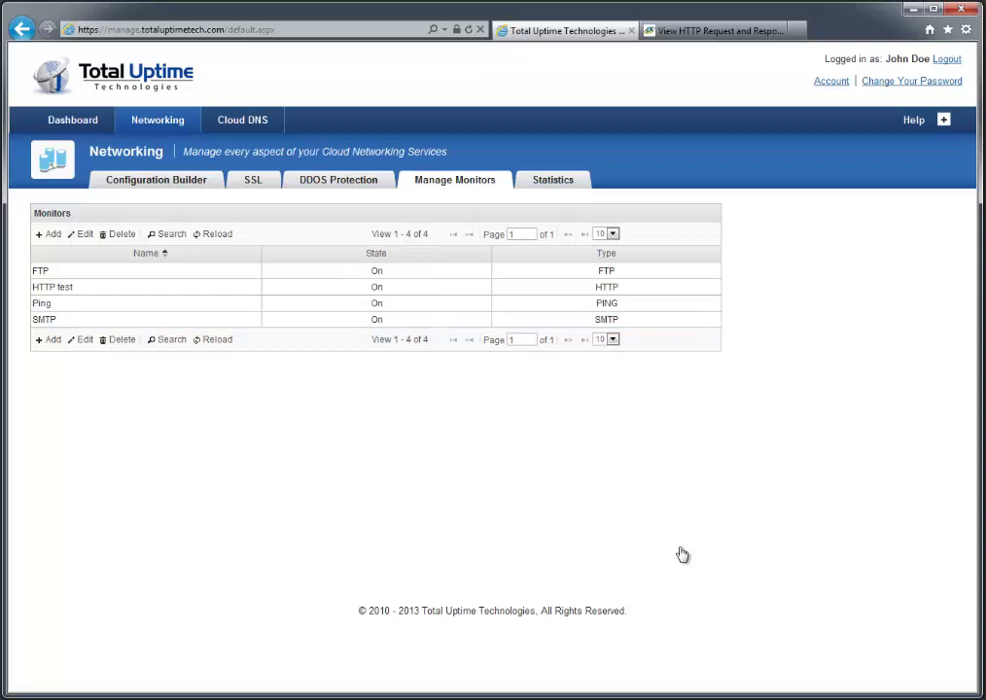
{"action": "left_click", "coordinate": [168, 182]}
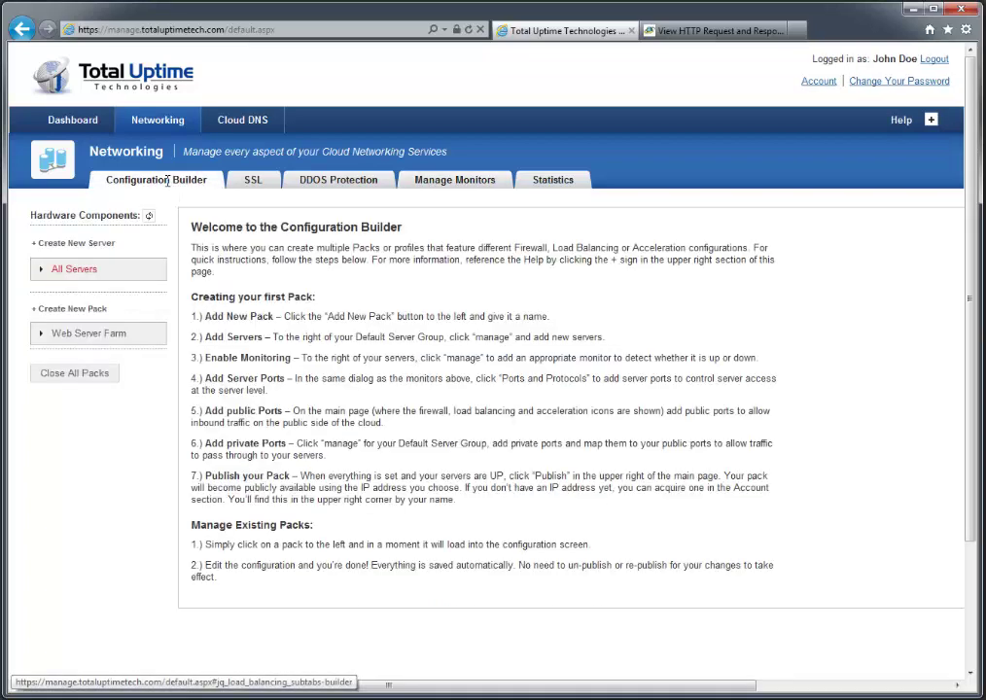
{"action": "left_click", "coordinate": [43, 336]}
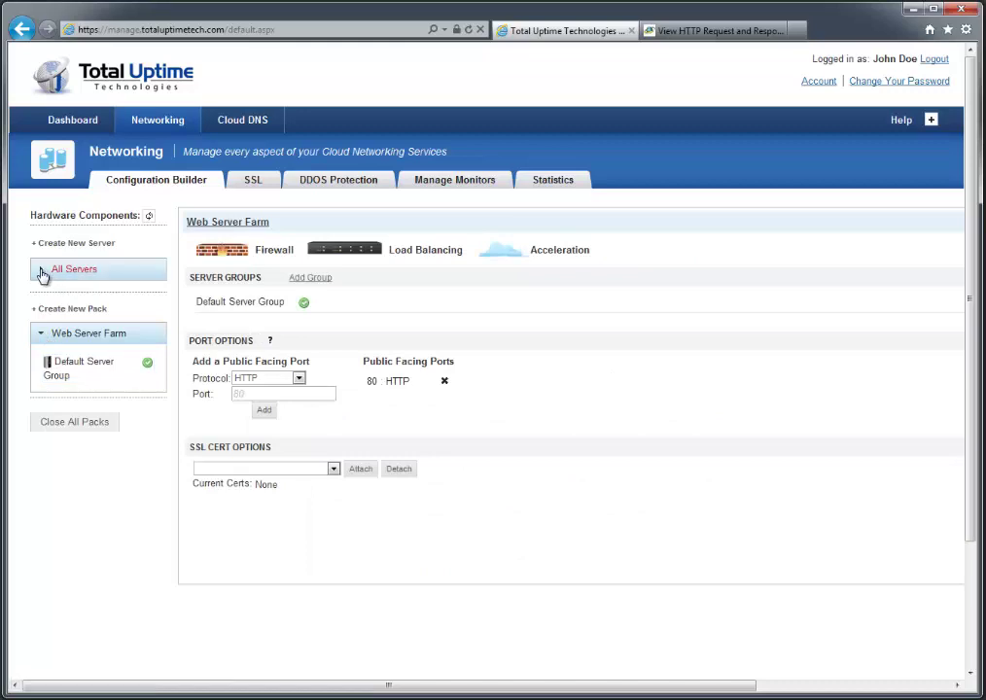
{"action": "left_click", "coordinate": [41, 273]}
{"action": "double_click", "coordinate": [83, 334]}
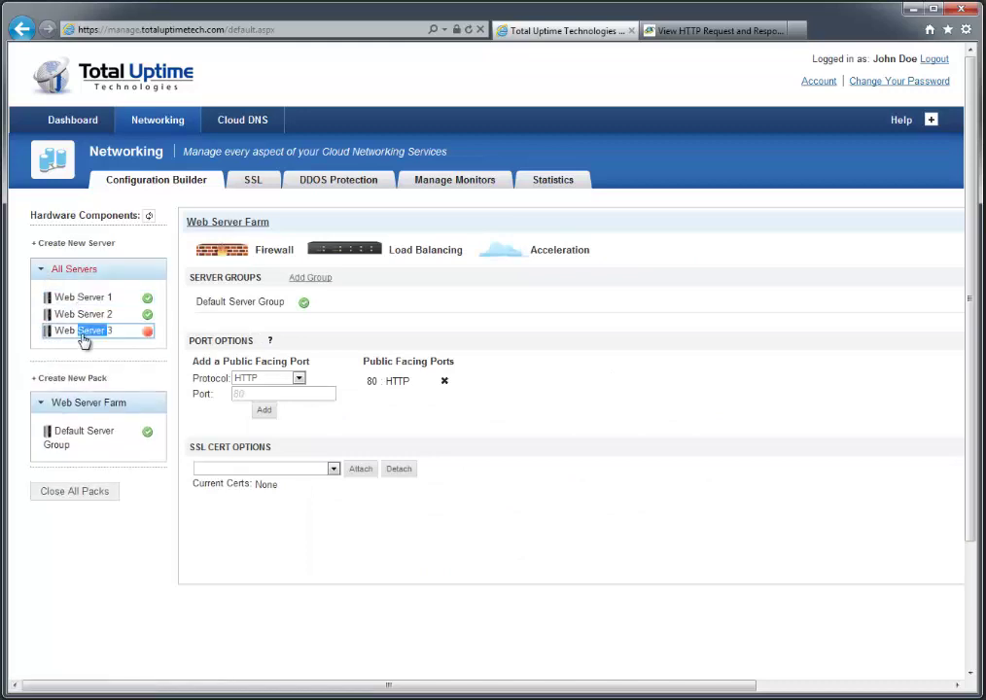
{"action": "scroll", "coordinate": [477, 392], "scroll_direction": "down", "scroll_amount": 1}
{"action": "scroll", "coordinate": [477, 393], "scroll_direction": "down", "scroll_amount": 1}
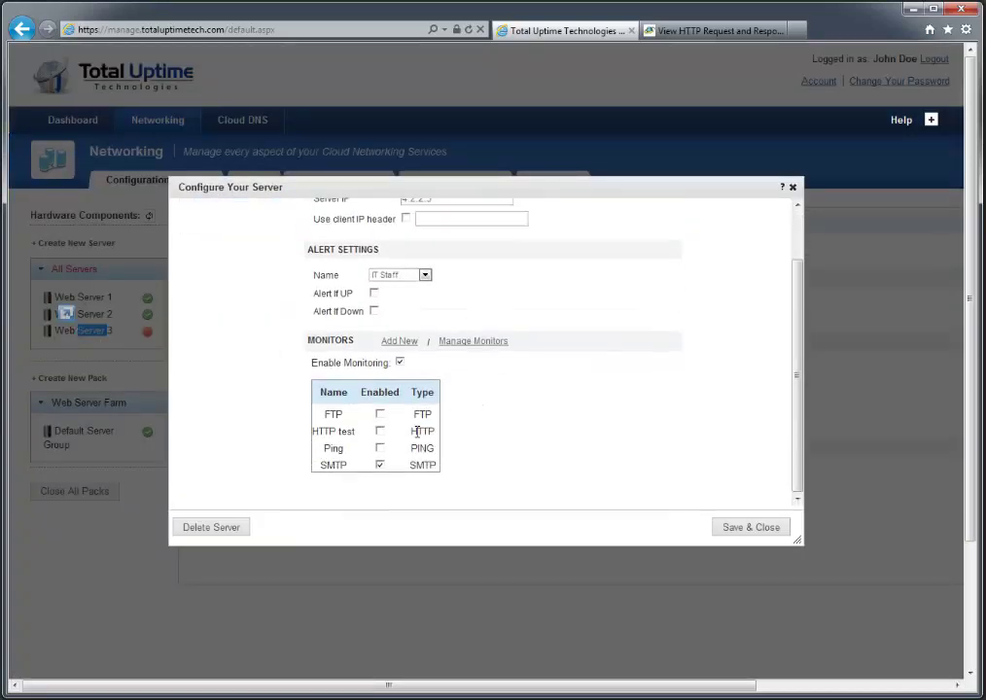
- Replace the SMTP monitor with HTTP test on Web Server 3 and save the server
{"action": "left_click", "coordinate": [378, 466]}
{"action": "left_click", "coordinate": [380, 431]}
{"action": "left_click", "coordinate": [751, 527]}
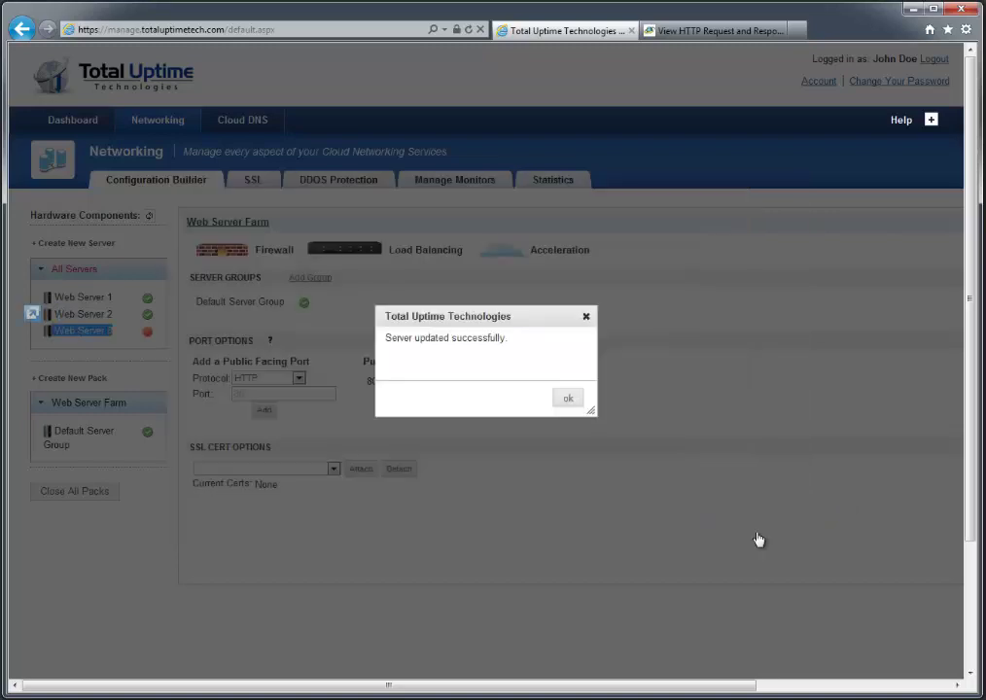
{"action": "left_click", "coordinate": [574, 401]}
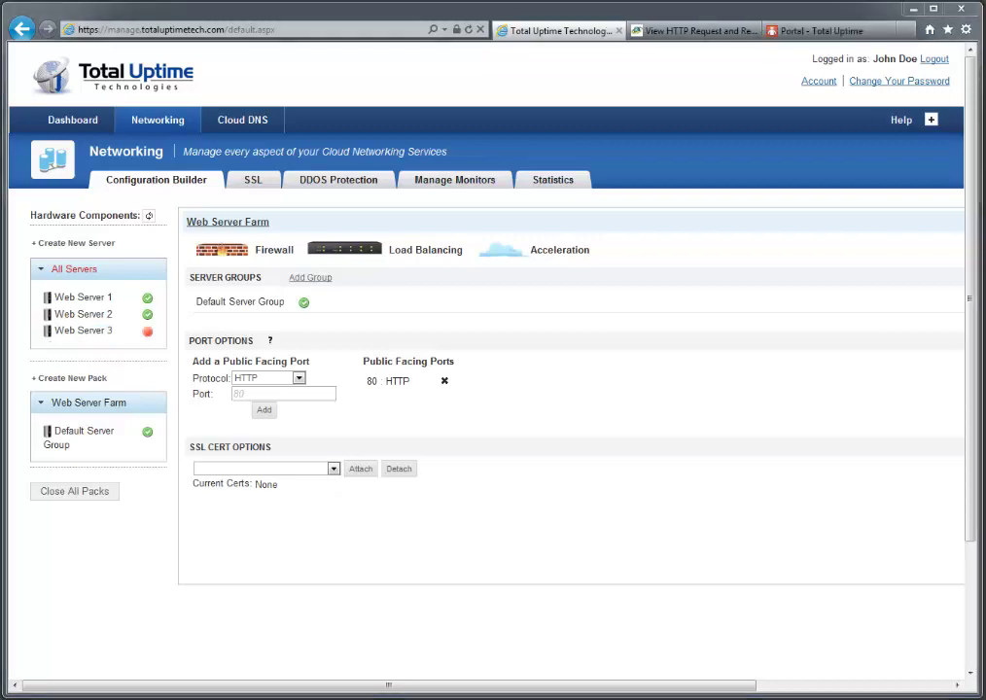
- Start another new monitor in the monitor management area, using the Advanced Monitors option
{"action": "left_click", "coordinate": [447, 179]}
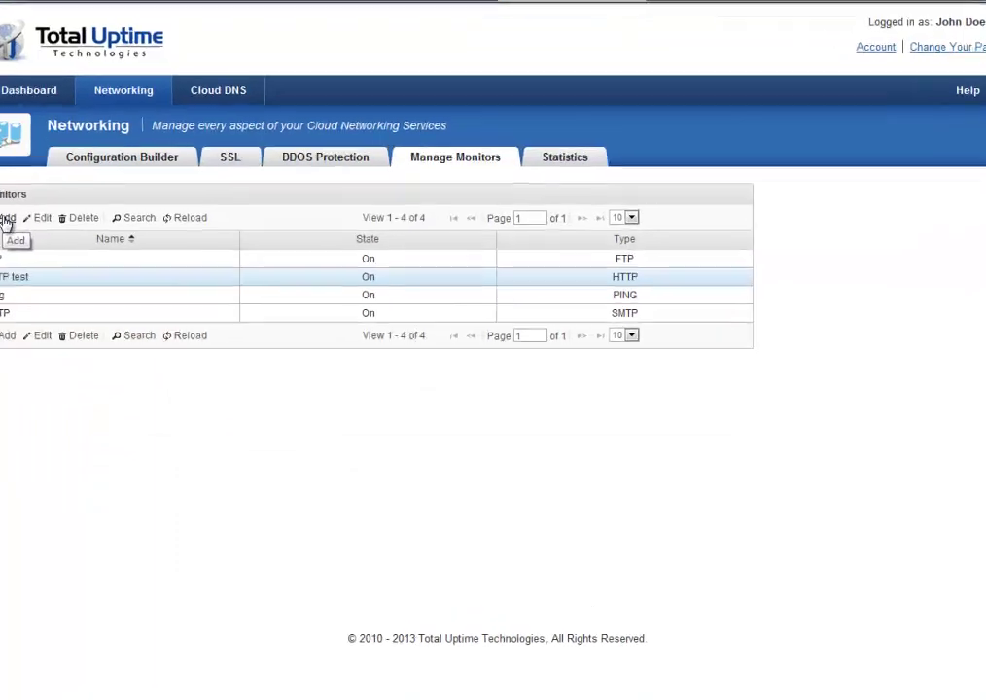
{"action": "left_click", "coordinate": [7, 220]}
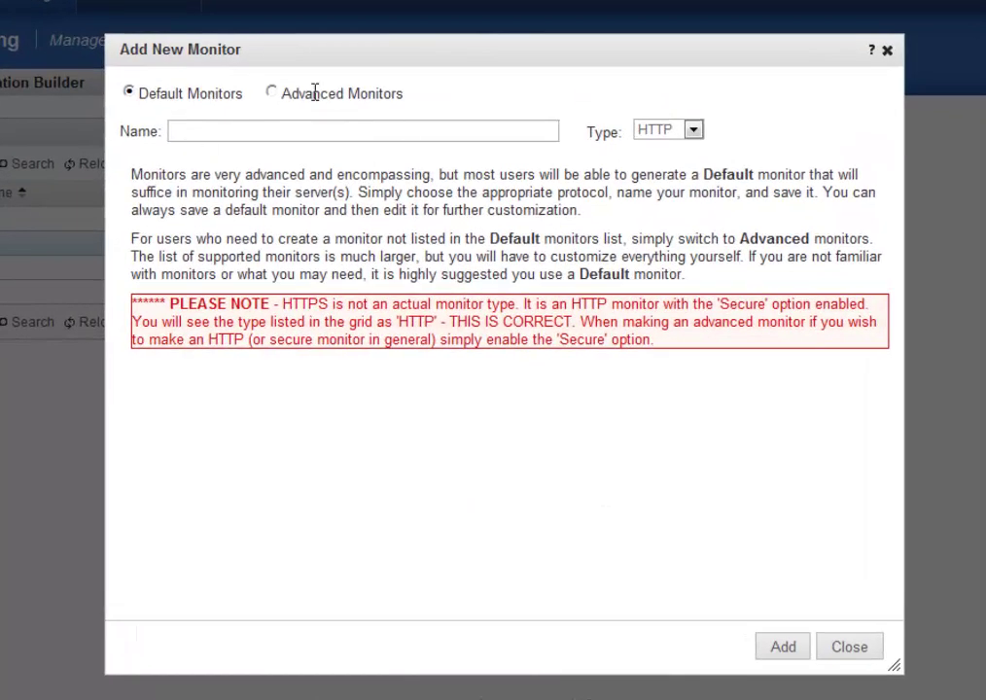
{"action": "left_click", "coordinate": [272, 94]}
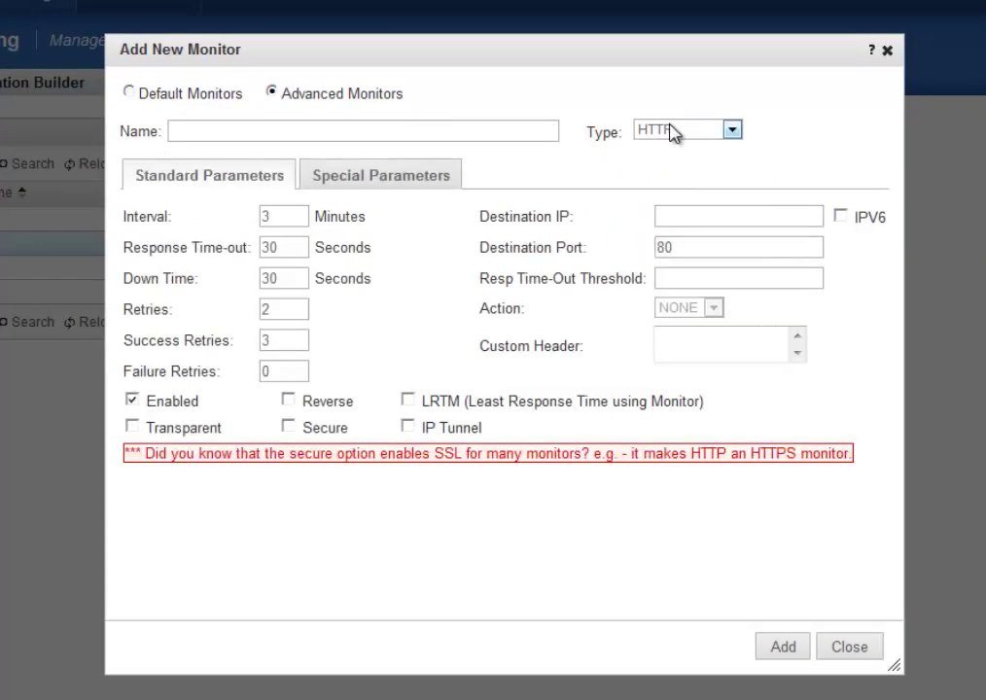
- Set the new monitor's type to HTTP-ECV and bring up its special parameters with the send and receive strings
{"action": "left_click", "coordinate": [733, 131]}
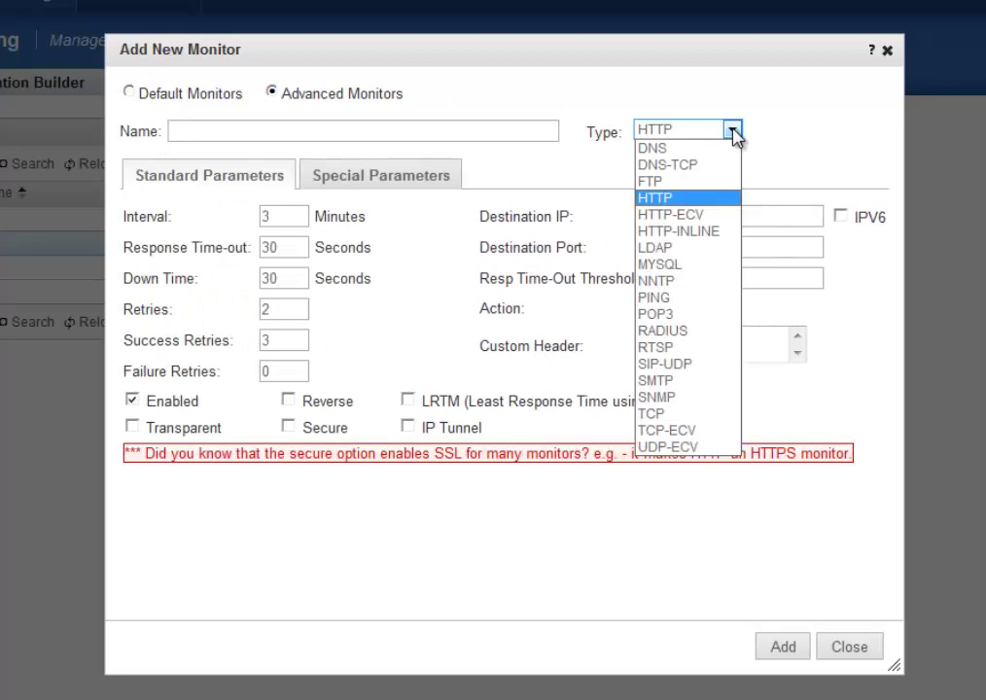
{"action": "left_click", "coordinate": [709, 219]}
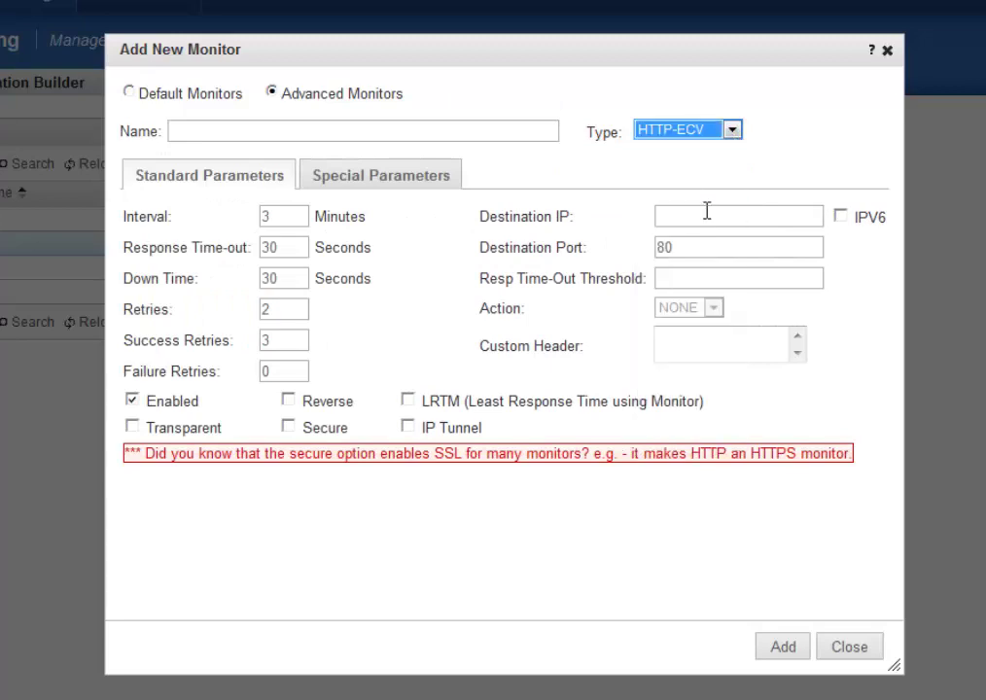
{"action": "left_click", "coordinate": [428, 172]}
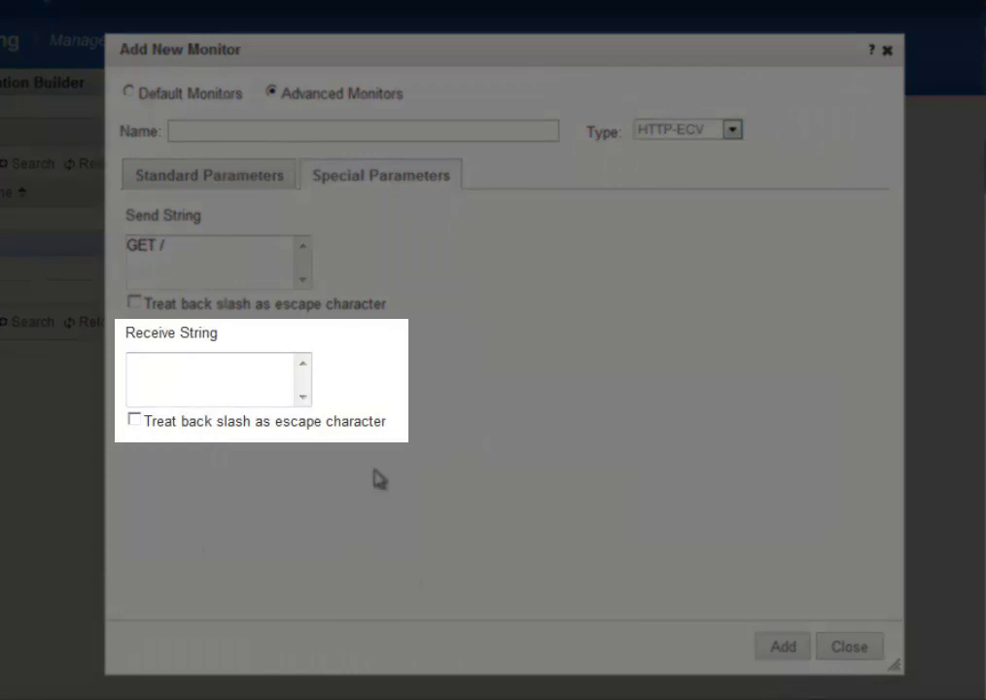
{"action": "left_click", "coordinate": [220, 377]}
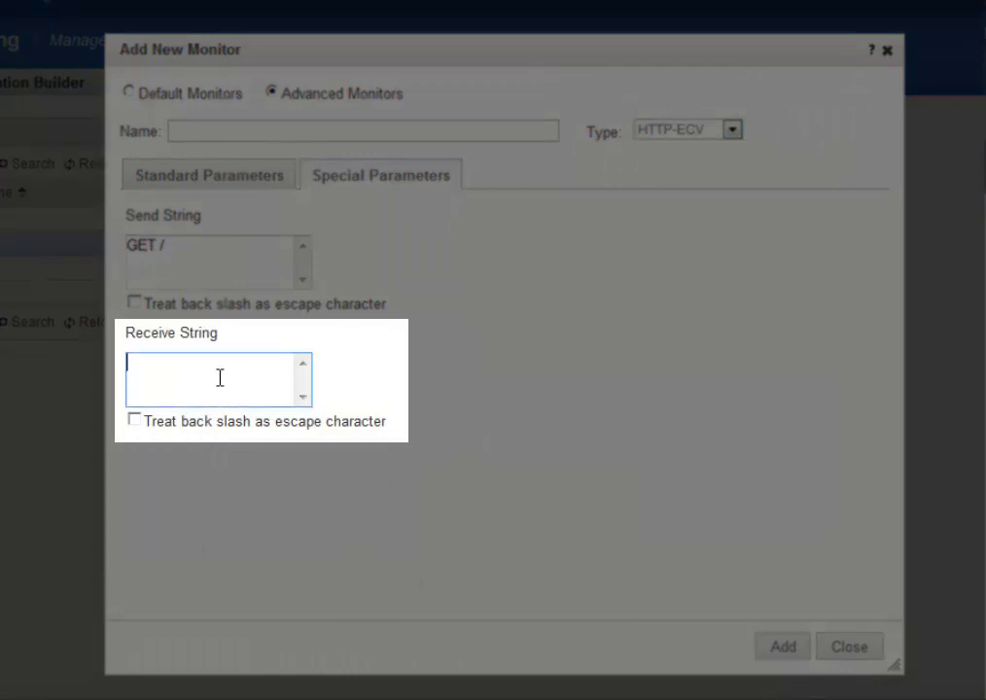
- Extend the send string to "GET /directory/testpage.htm" and enter OK as the receive string
{"action": "left_click", "coordinate": [204, 243]}
{"action": "type", "text": "dir"}
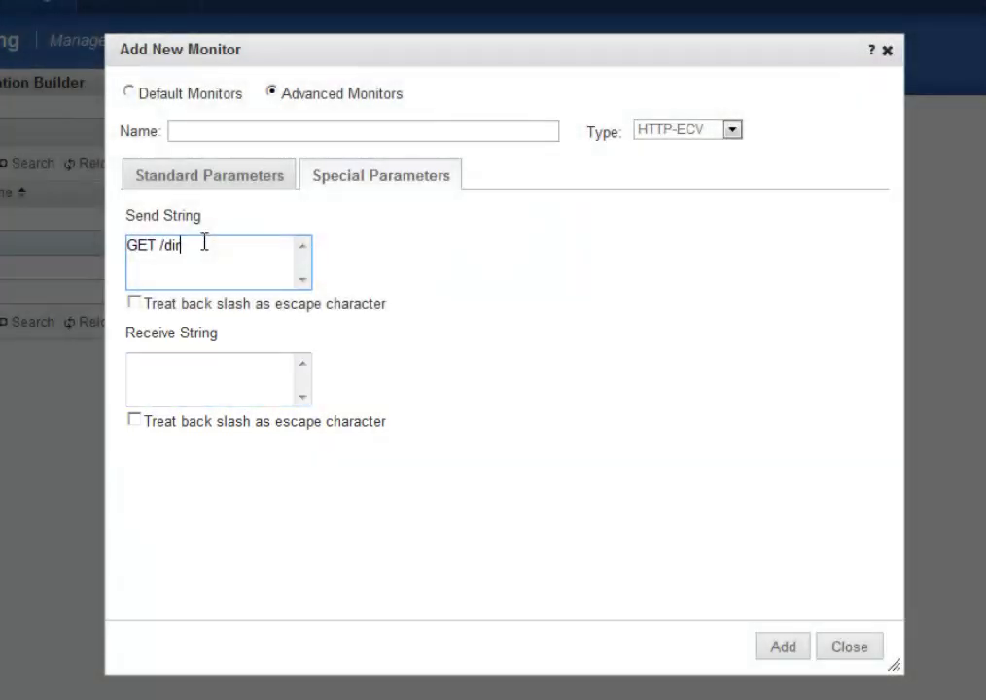
{"action": "type", "text": "ectory/"}
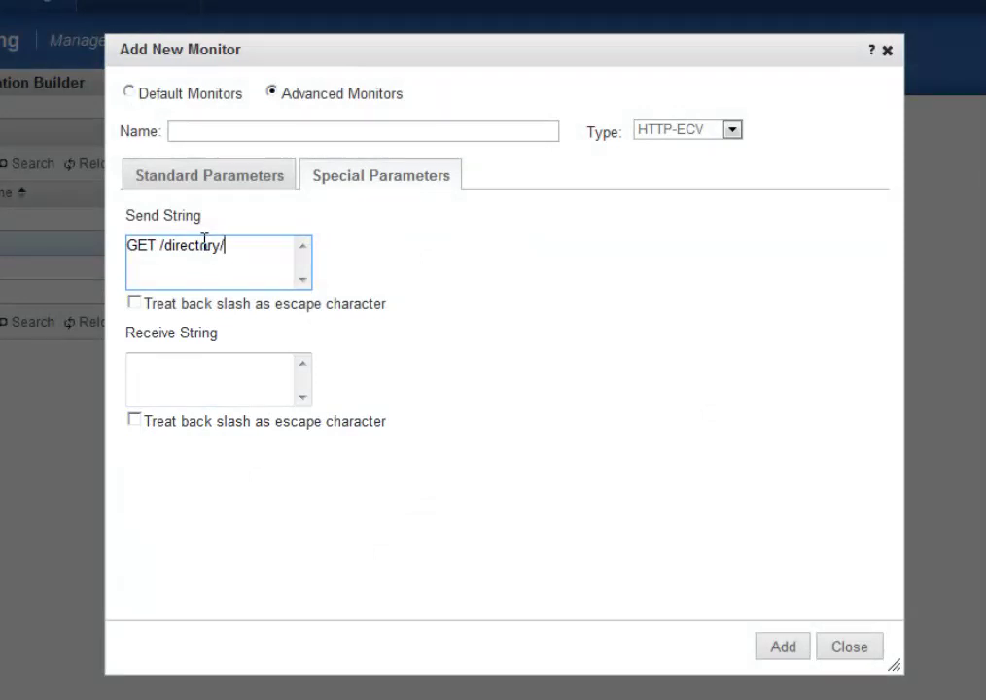
{"action": "type", "text": "testpage.ht"}
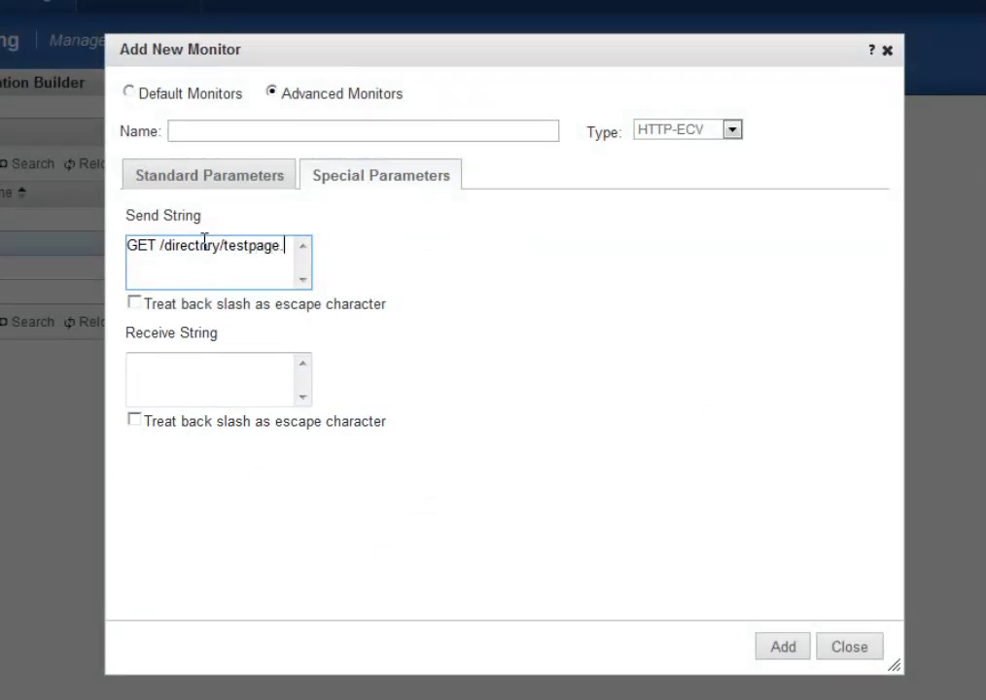
{"action": "type", "text": "m"}
{"action": "left_click", "coordinate": [199, 395]}
{"action": "type", "text": "OK"}
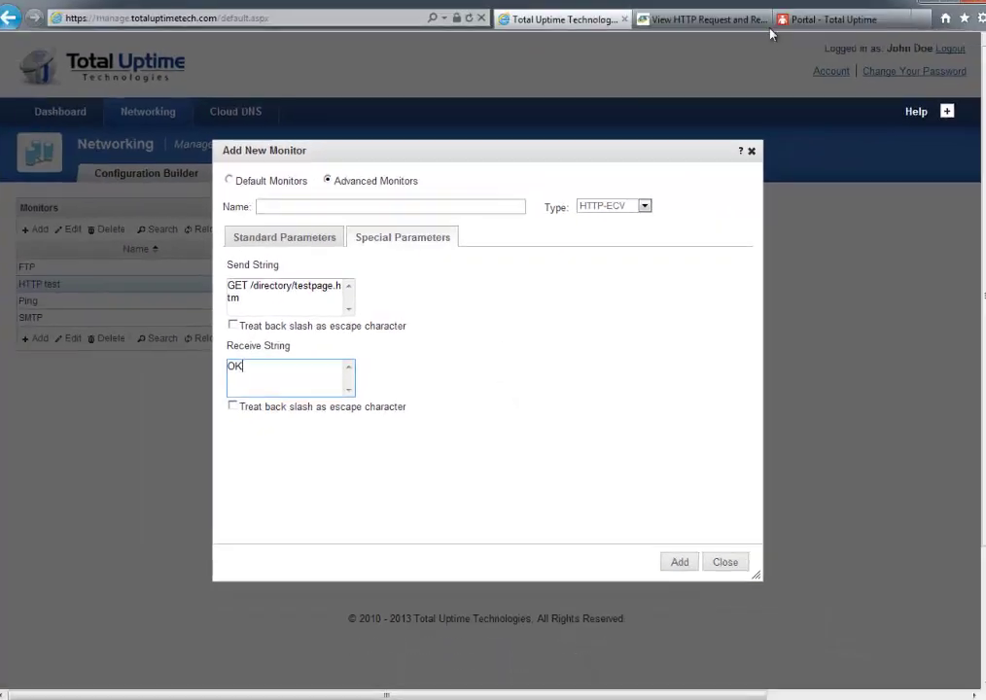
- Switch to the Total Uptime support portal and view its knowledge base search and the new ticket page
{"action": "left_click", "coordinate": [808, 32]}
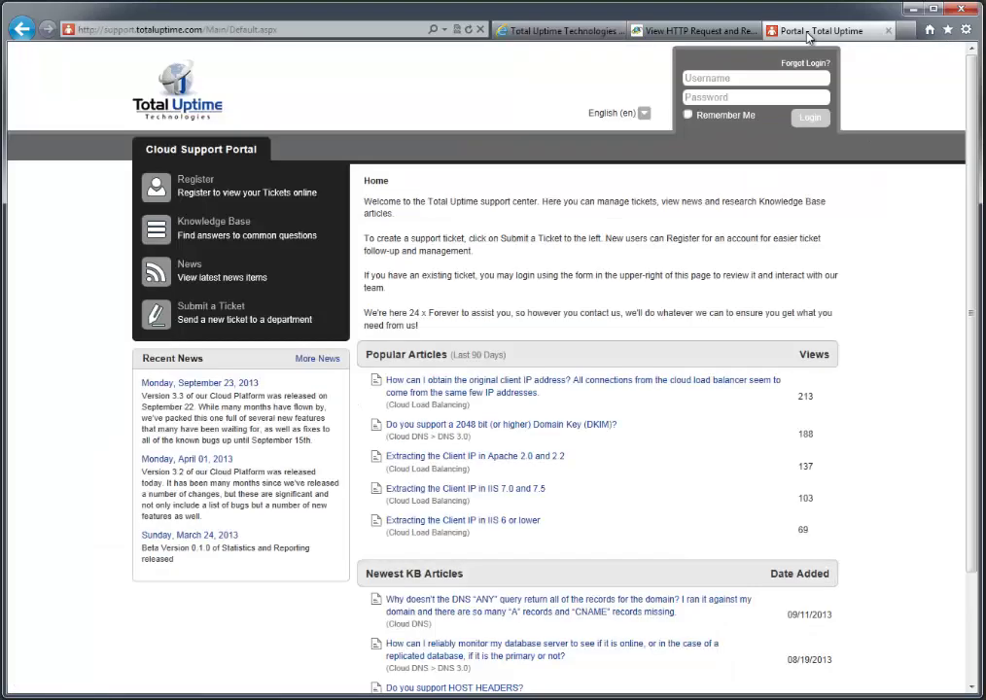
{"action": "left_click", "coordinate": [295, 239]}
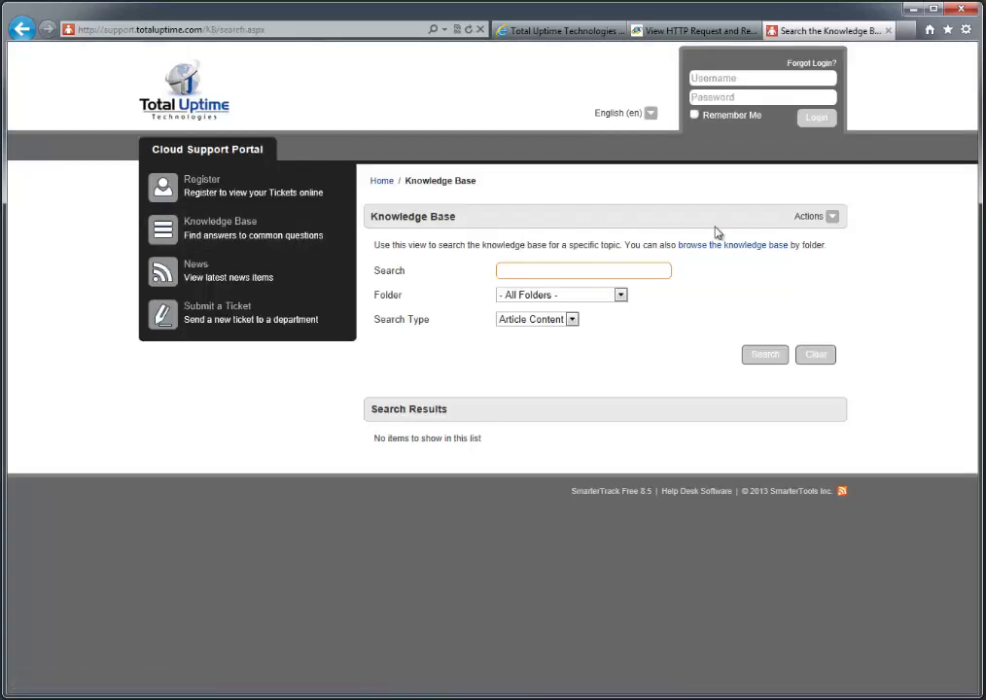
{"action": "left_click", "coordinate": [308, 321]}
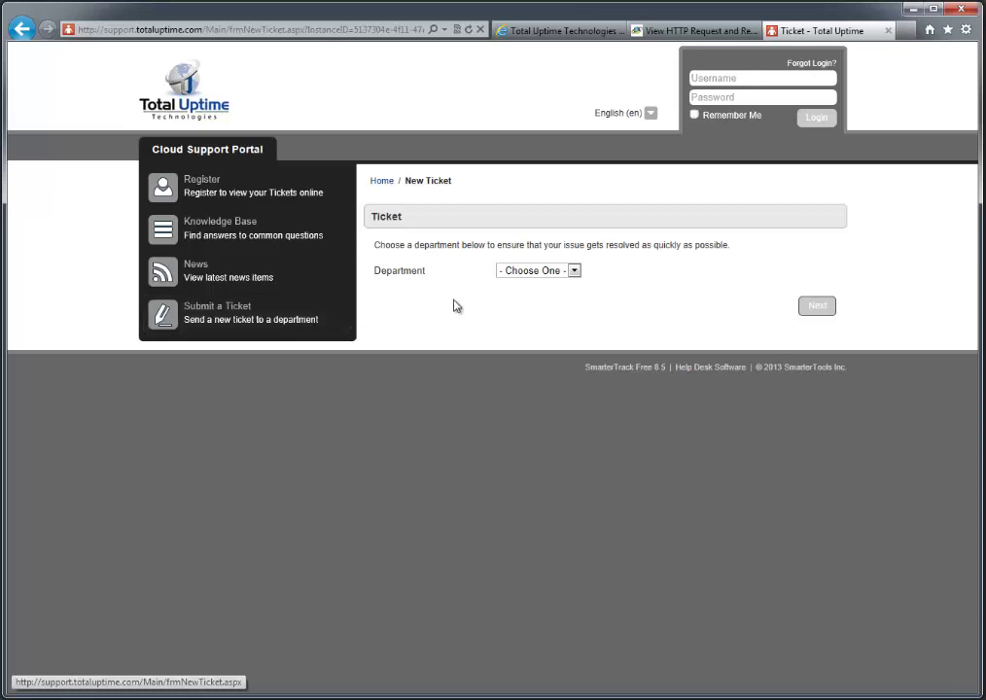